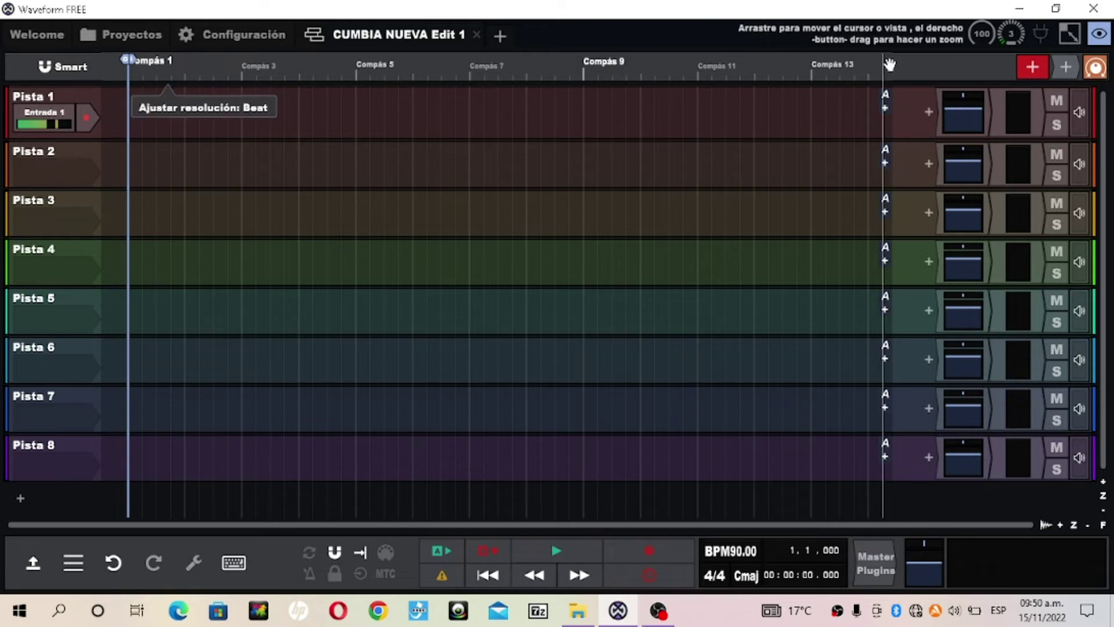
- Show the file browser, preview DrumLoop_Emilio_90bpm.wav, and place it on Pista 1 at bar 1 with a copy directly after it
left_click(1100, 35)
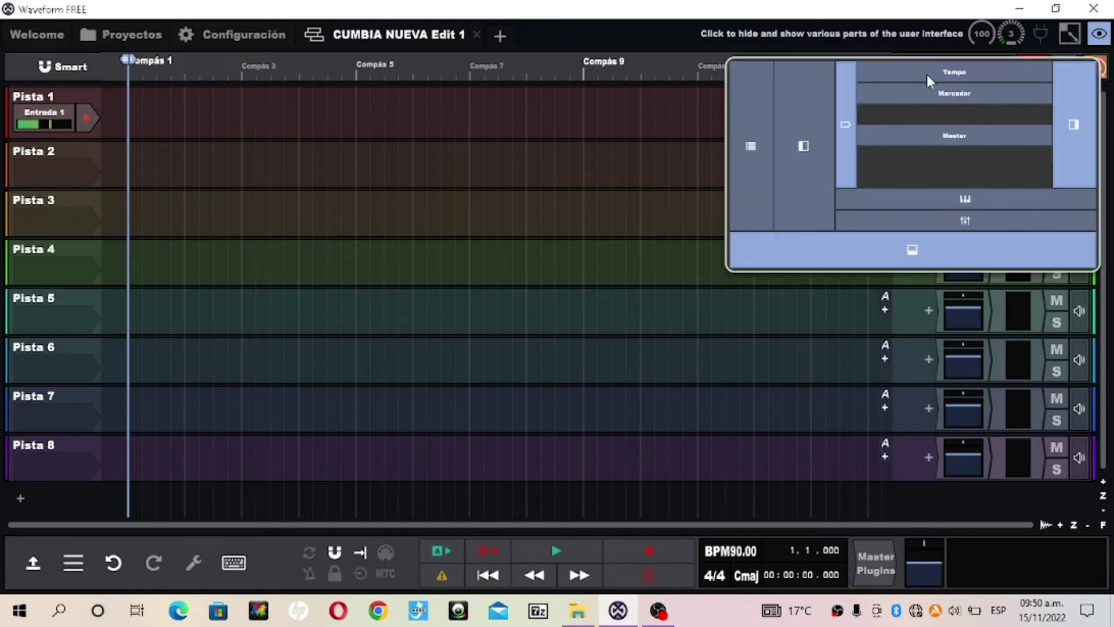
left_click(801, 93)
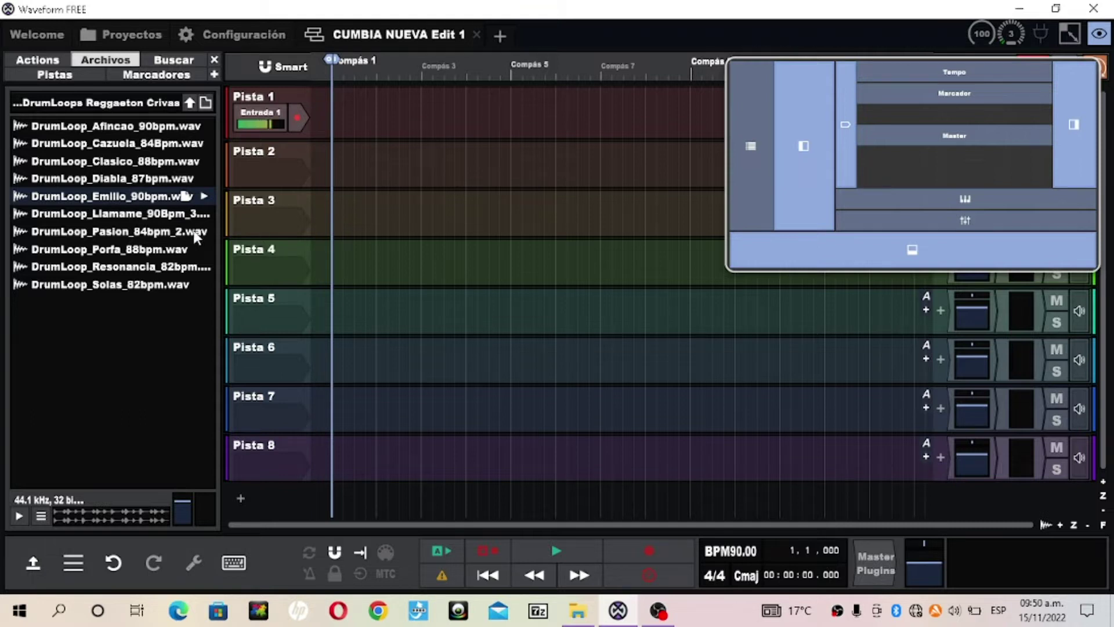
left_click(139, 198)
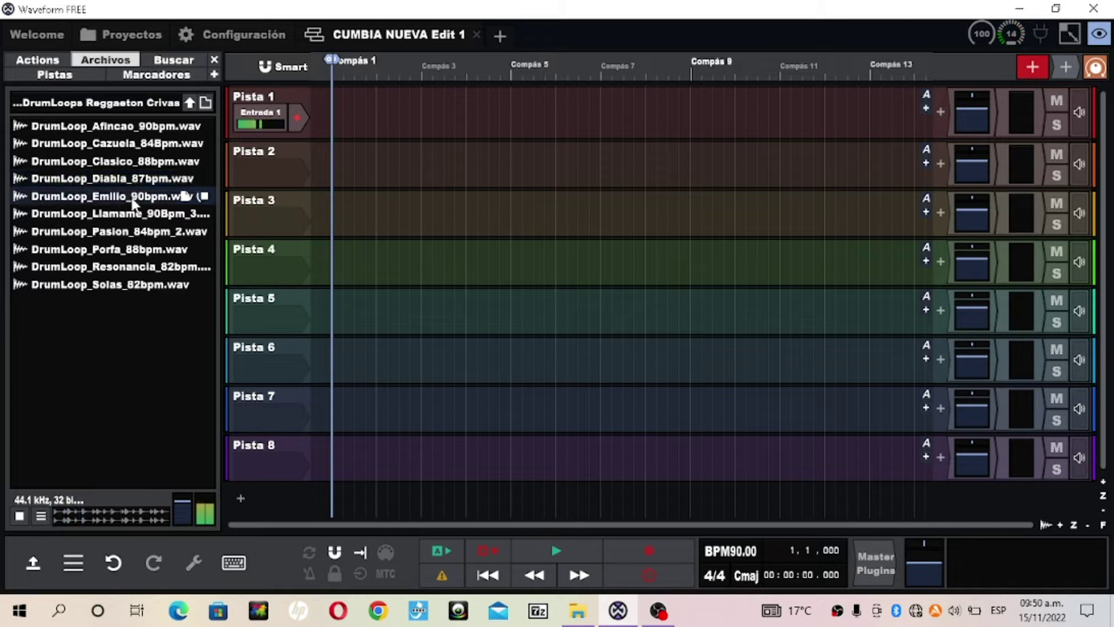
left_click_drag(132, 200, 333, 107)
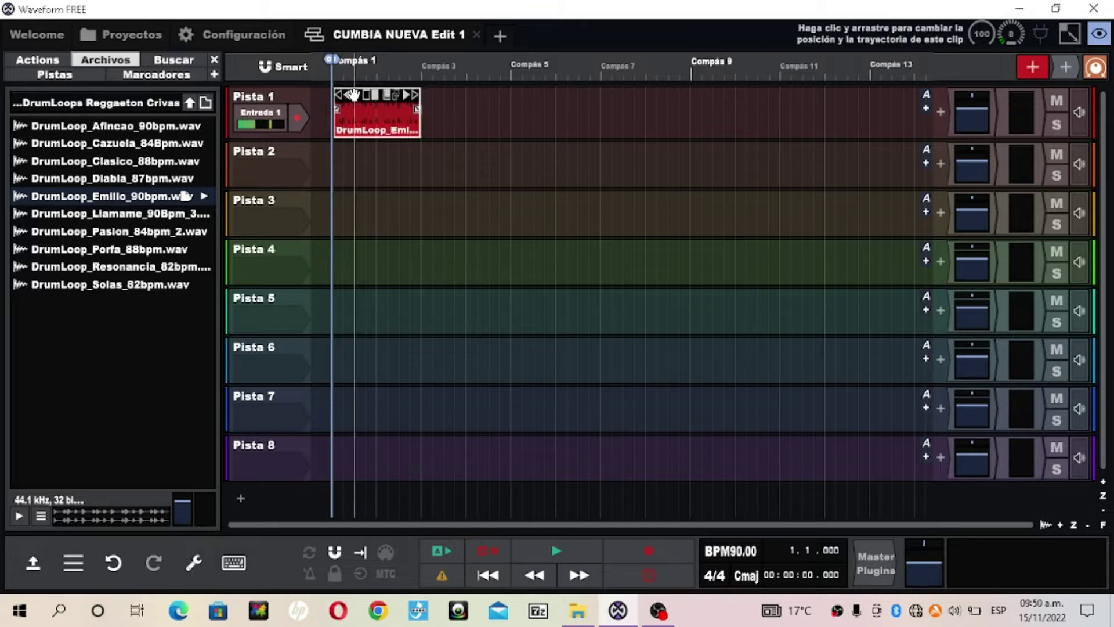
left_click_drag(353, 95, 456, 105)
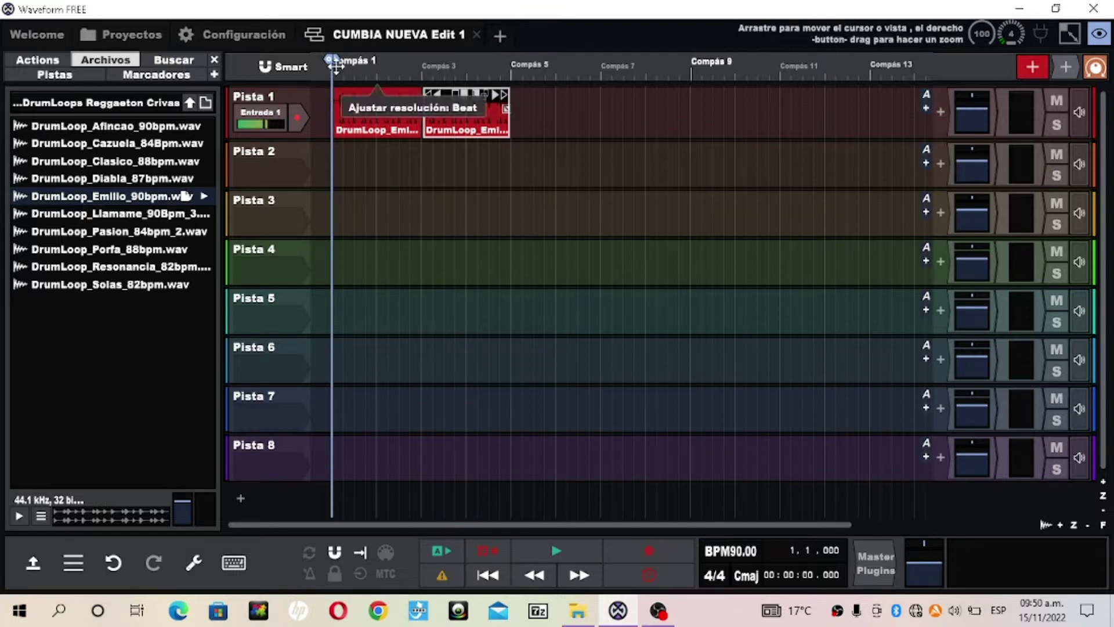
- Set the loop range around both drum clips, from bar 1 to bar 5, then enable looping and play it
left_click_drag(333, 62, 512, 85)
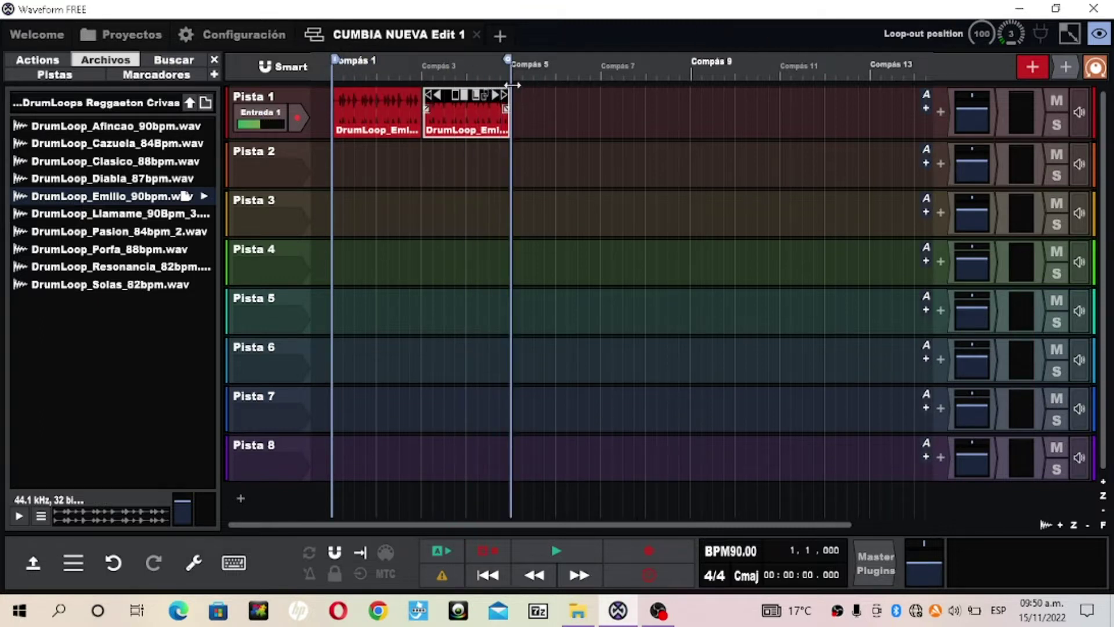
left_click(308, 550)
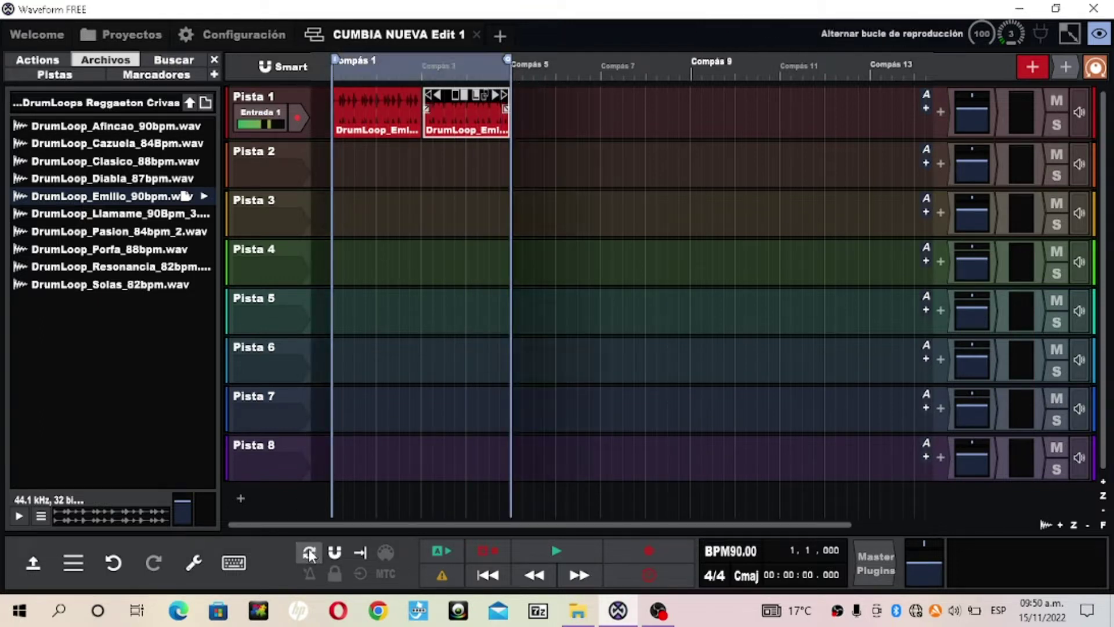
key("space")
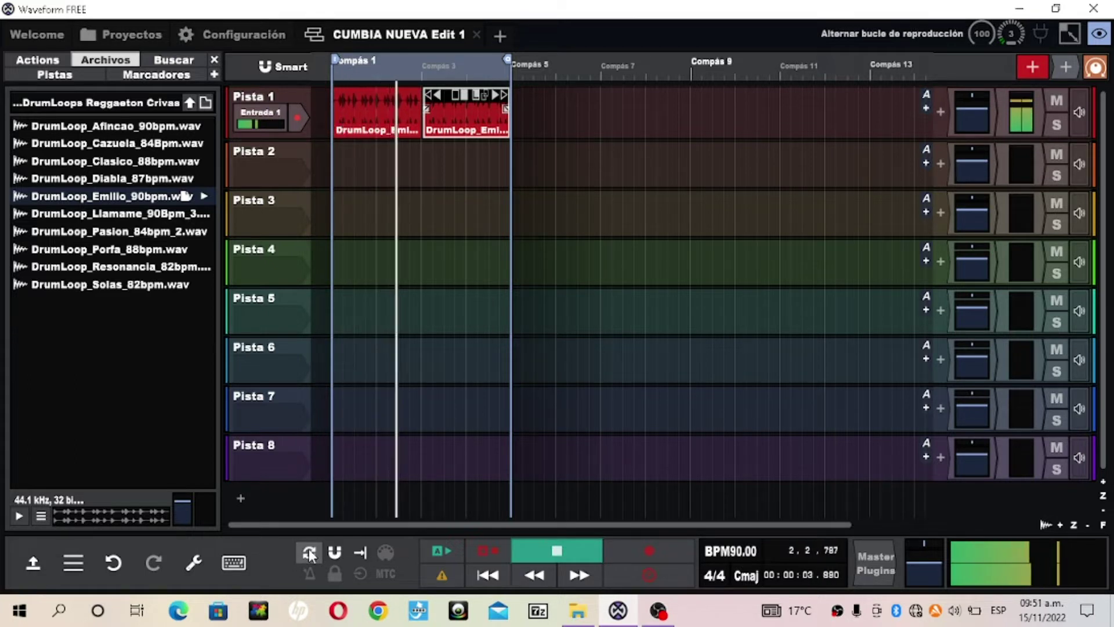
key("space")
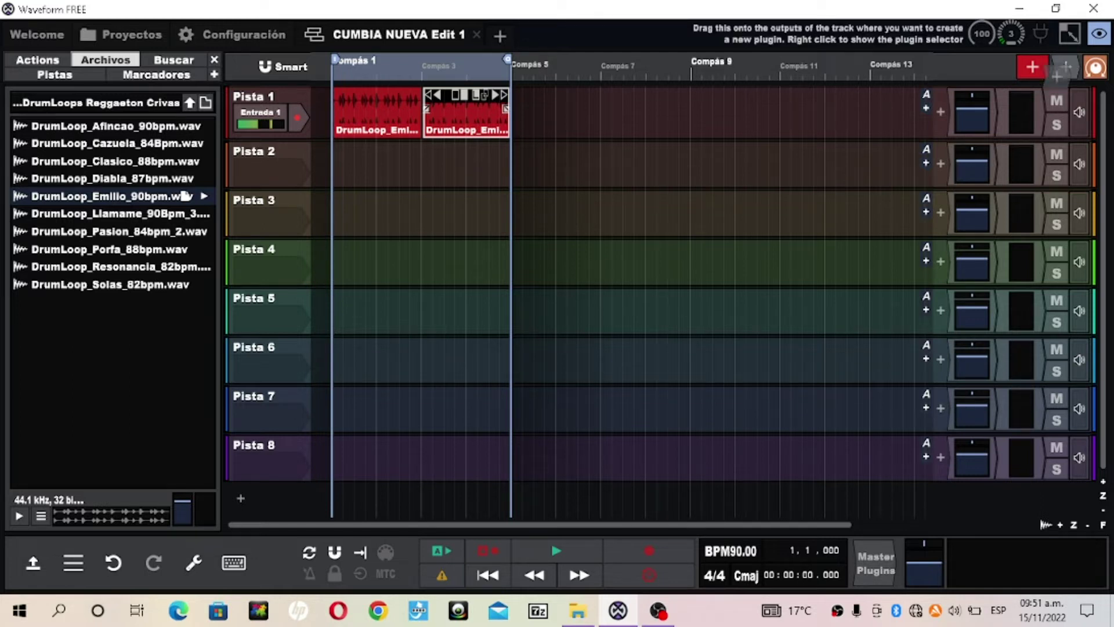
- Add the recently used DJ Filter plugin to Pista 1 and close its window
left_click(1007, 108)
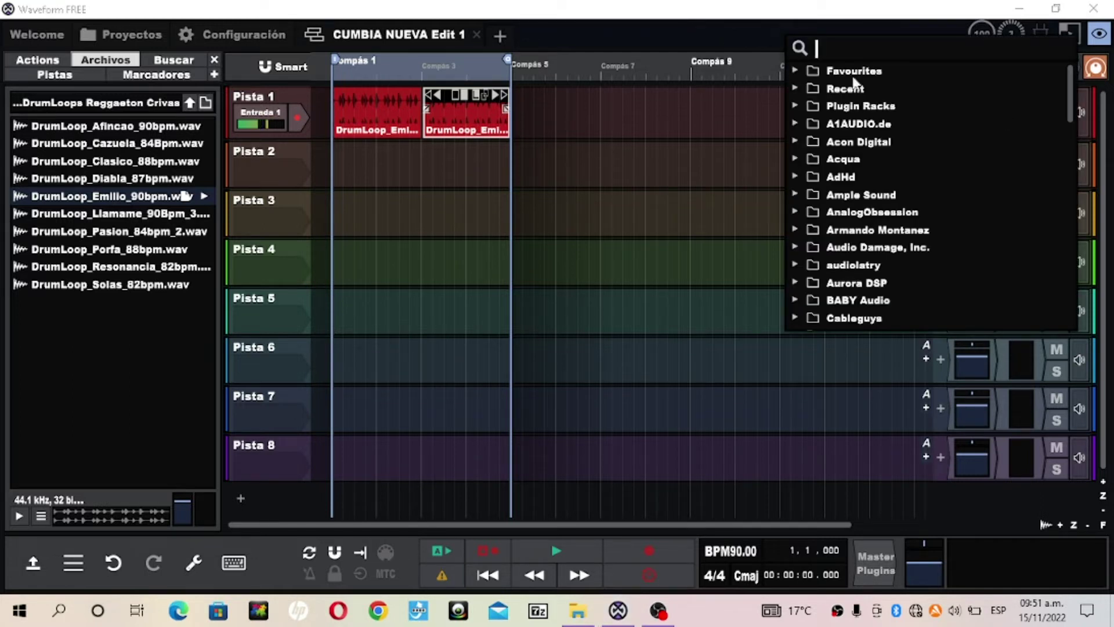
left_click(795, 88)
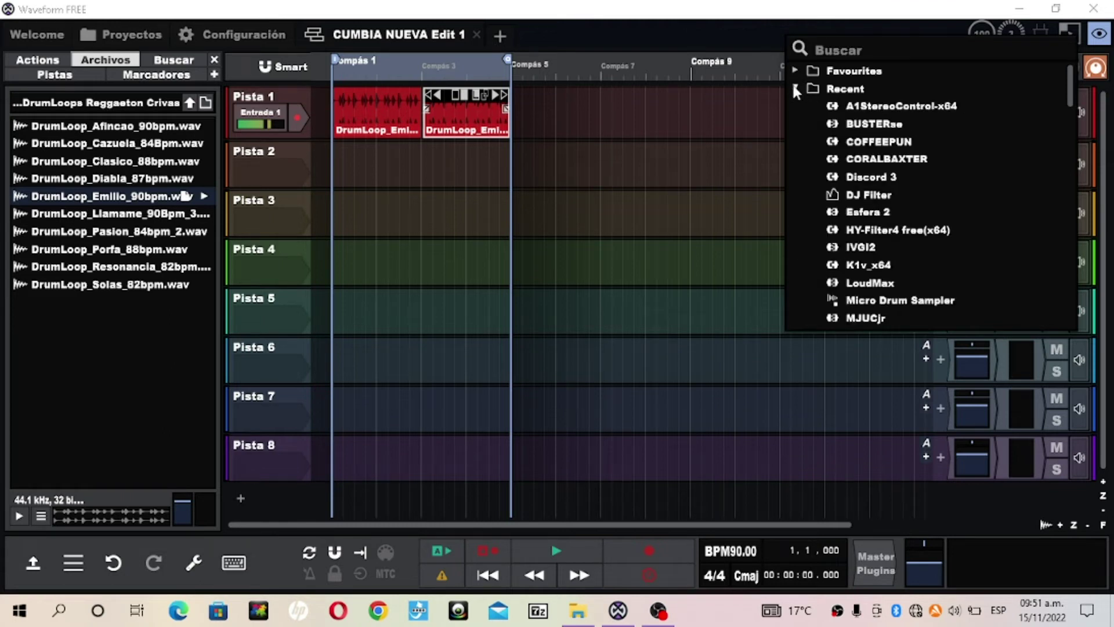
left_click(868, 195)
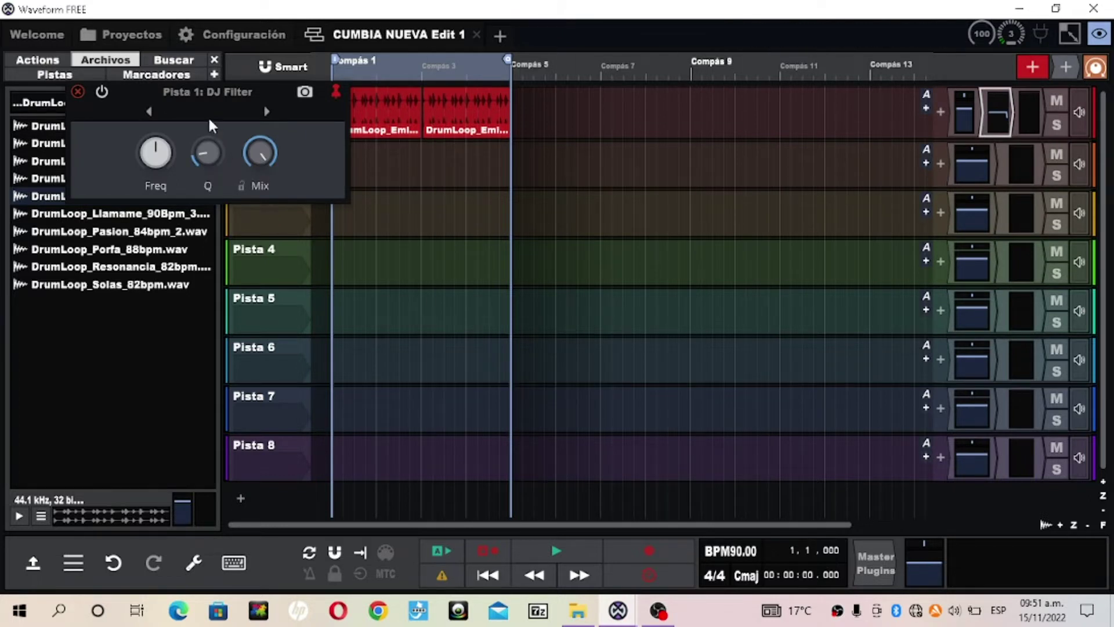
left_click(78, 91)
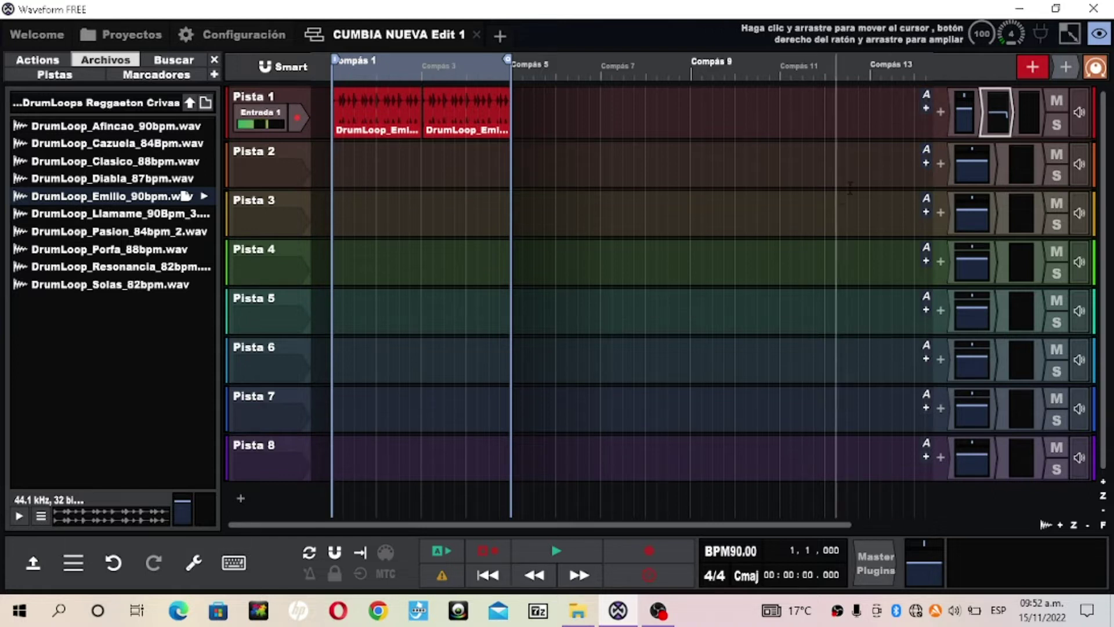
- Show the automation curve for the DJ Filter's Freq parameter on Pista 1 and make the track much taller
left_click(926, 107)
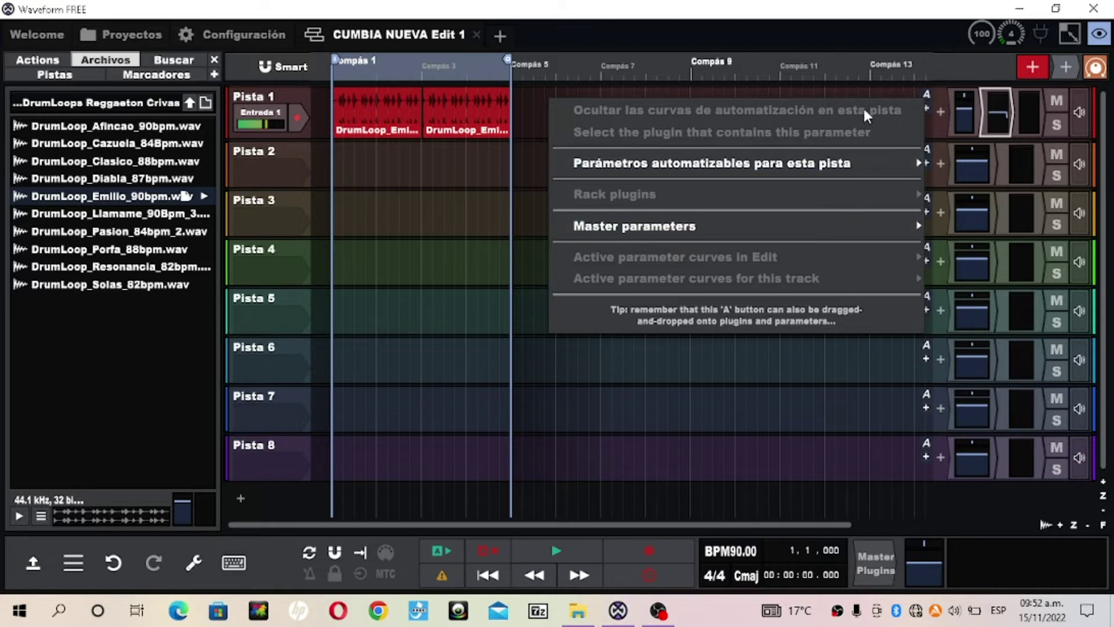
mouse_move(854, 166)
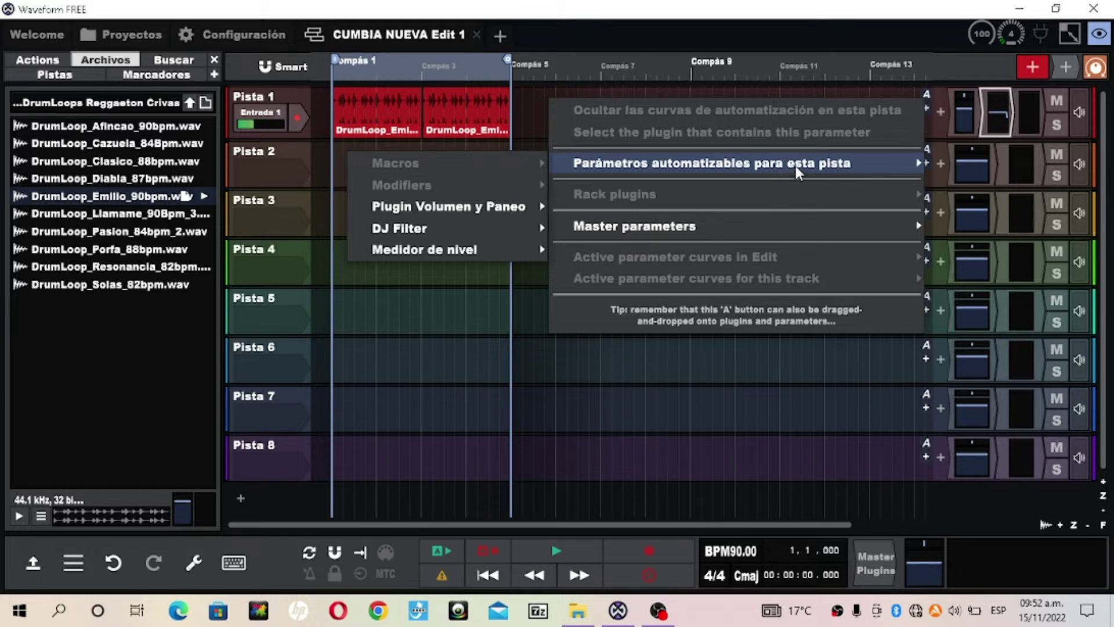
mouse_move(480, 207)
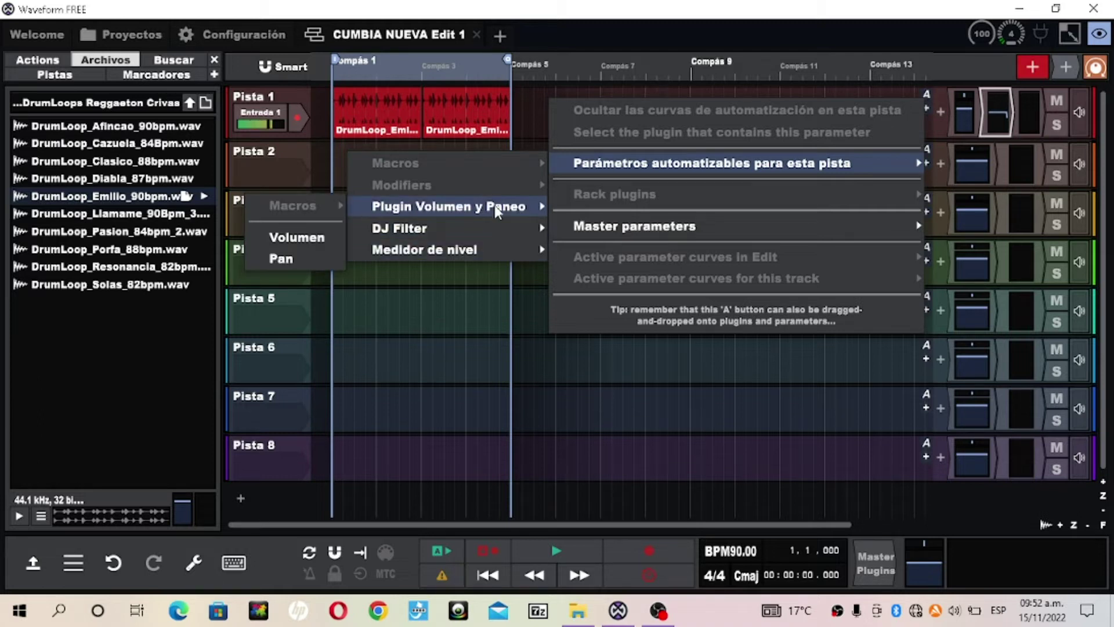
mouse_move(465, 252)
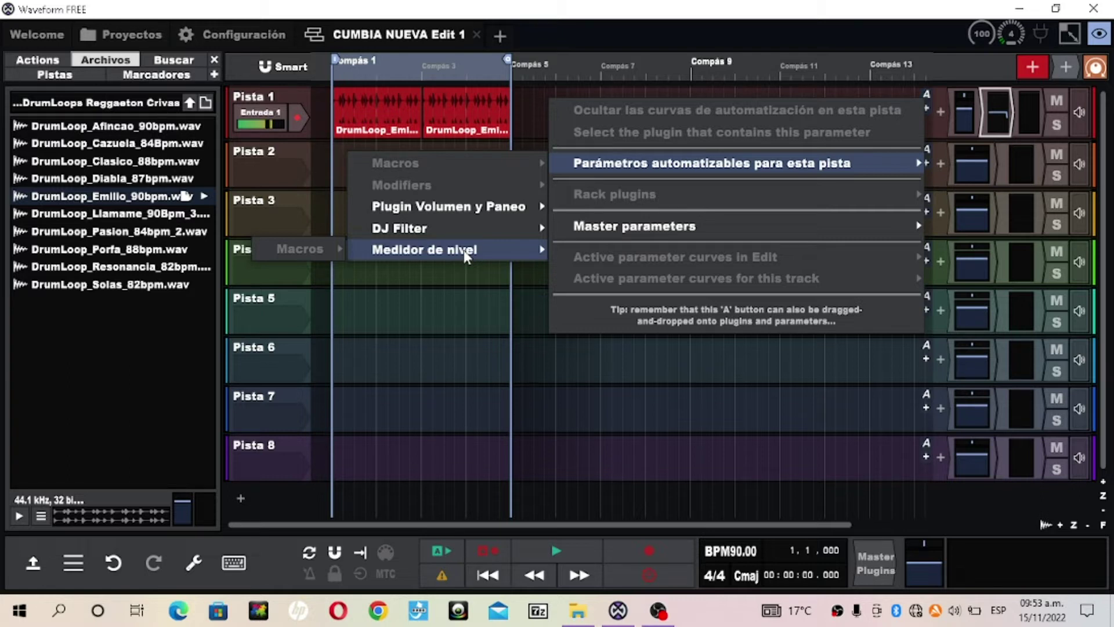
mouse_move(470, 229)
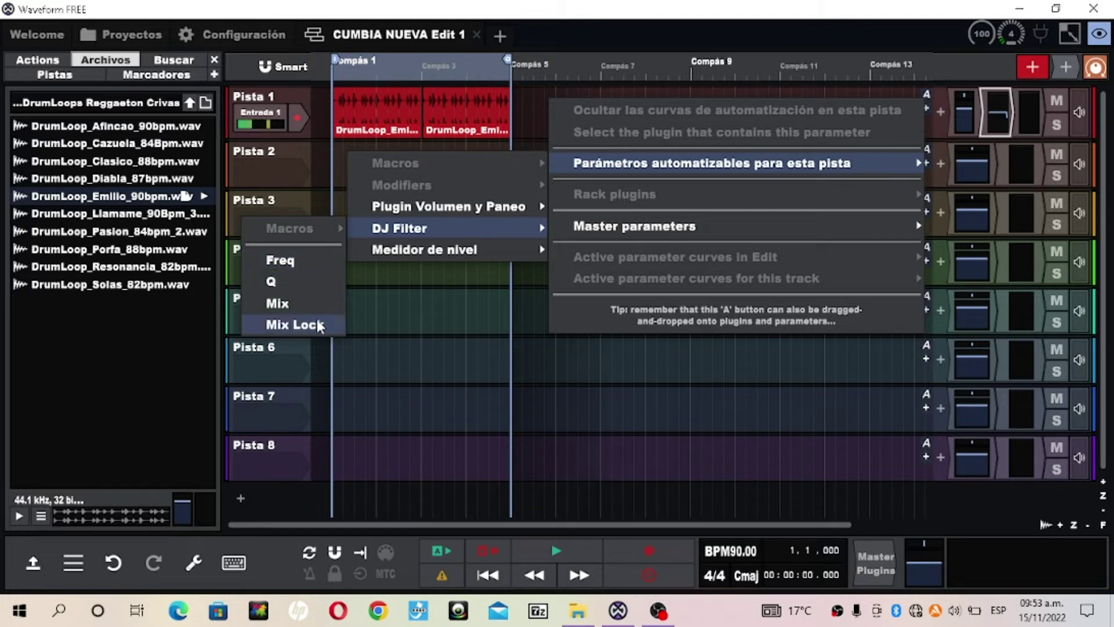
left_click(298, 260)
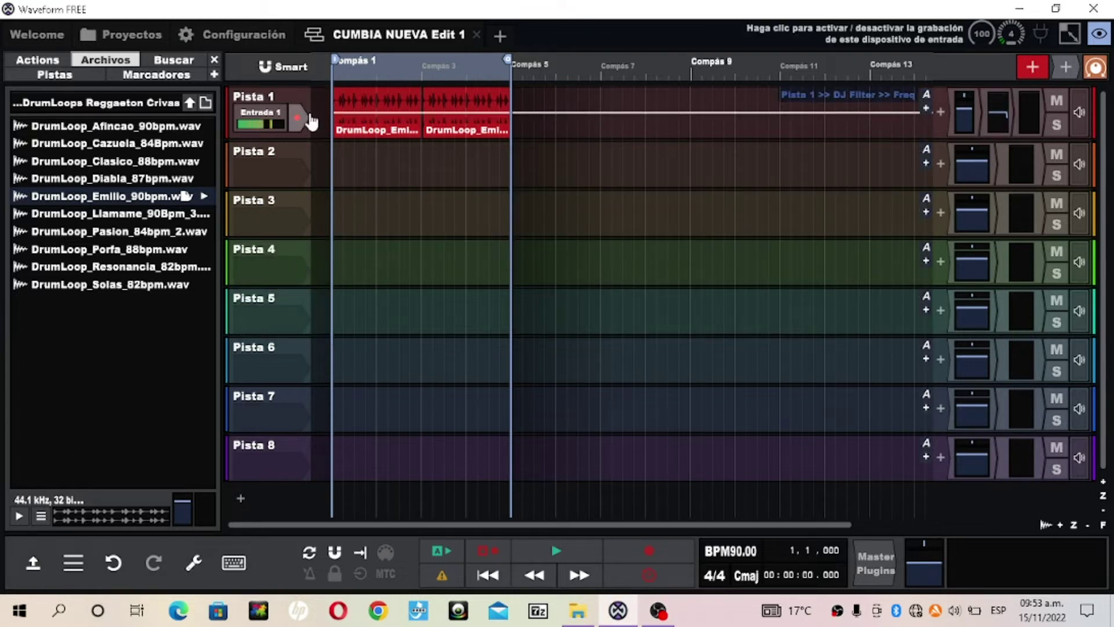
left_click_drag(298, 138, 319, 294)
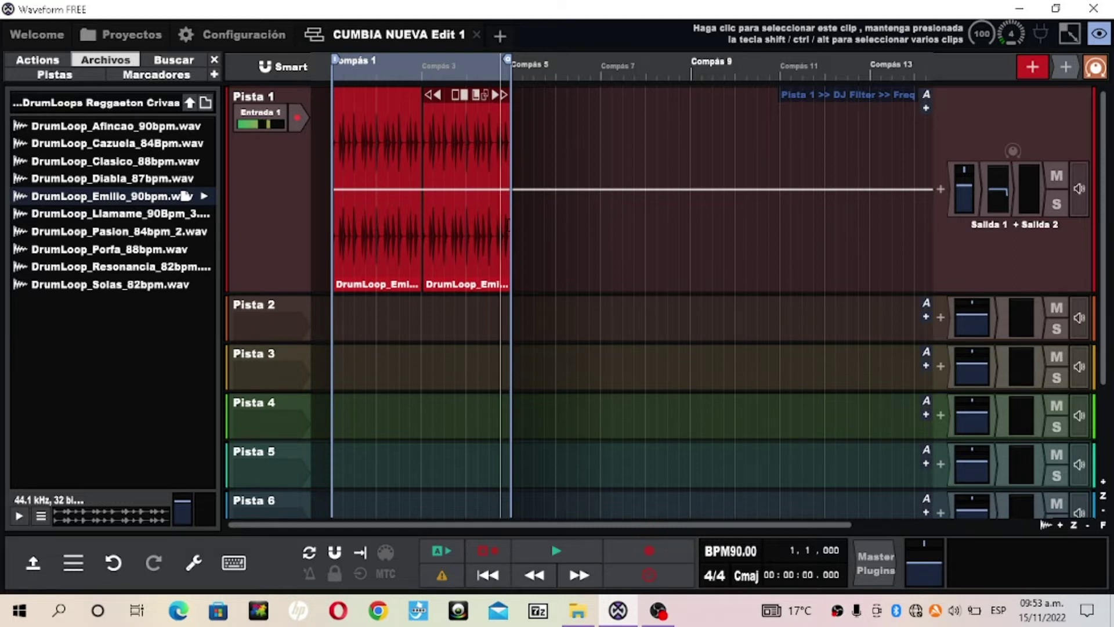
- Play the drum loop with the Freq curve centred, then lower the whole curve well below the middle and listen again
key("space")
key("space")
key("space")
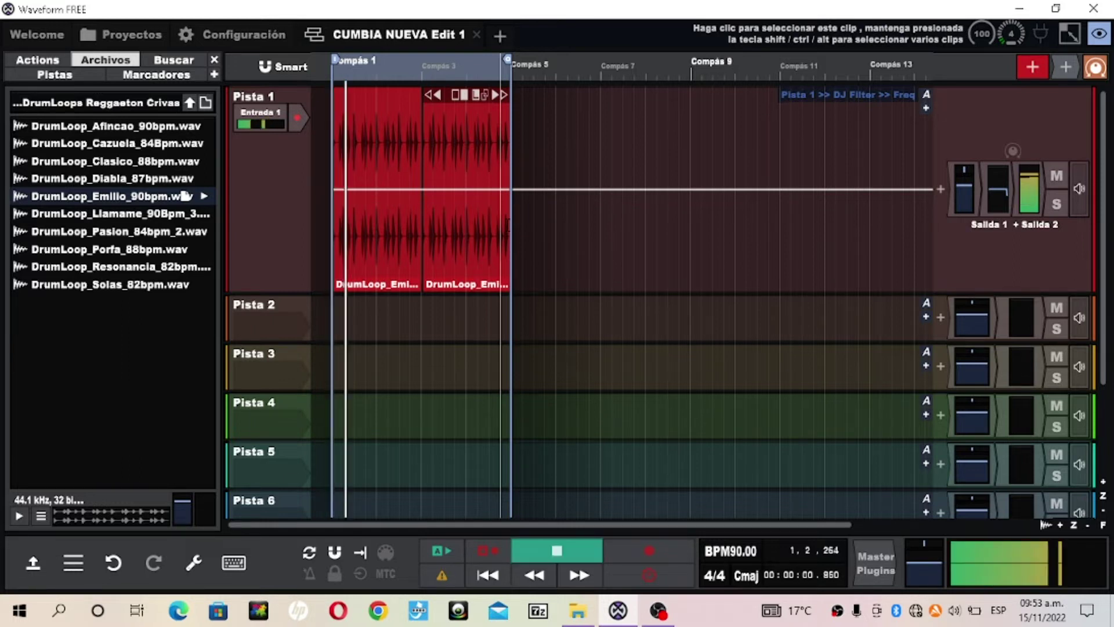
key("space")
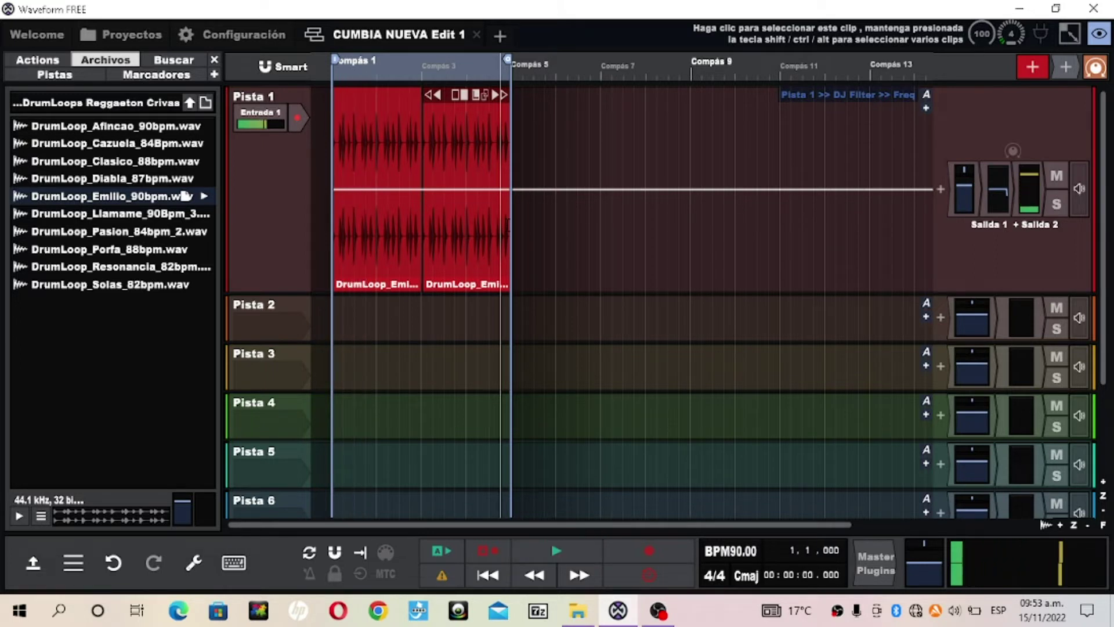
left_click_drag(470, 191, 476, 239)
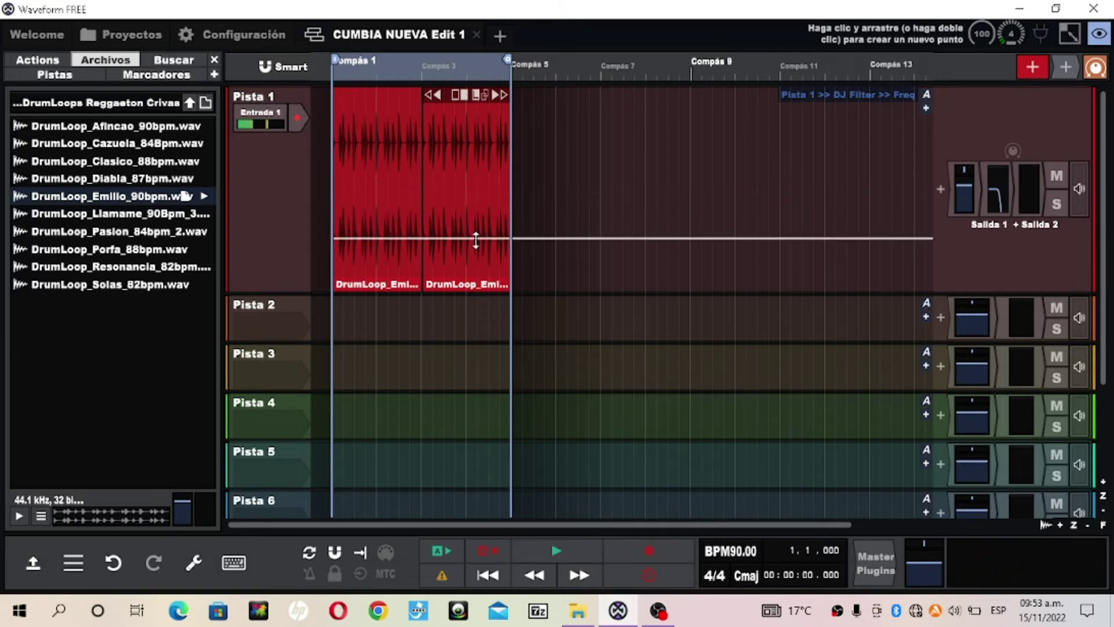
key("space")
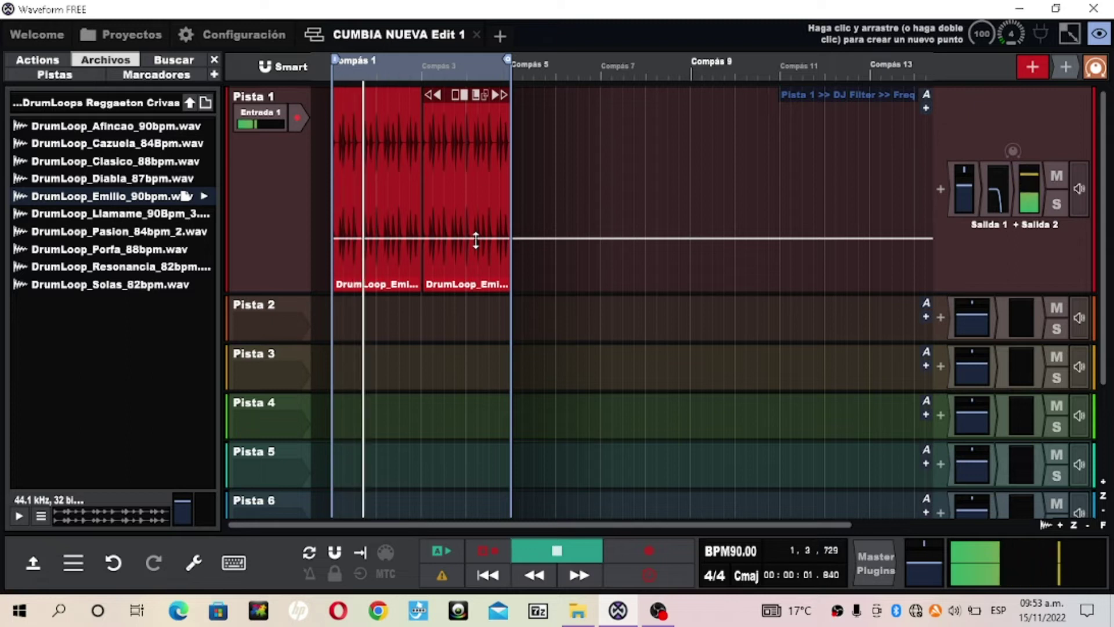
key("space")
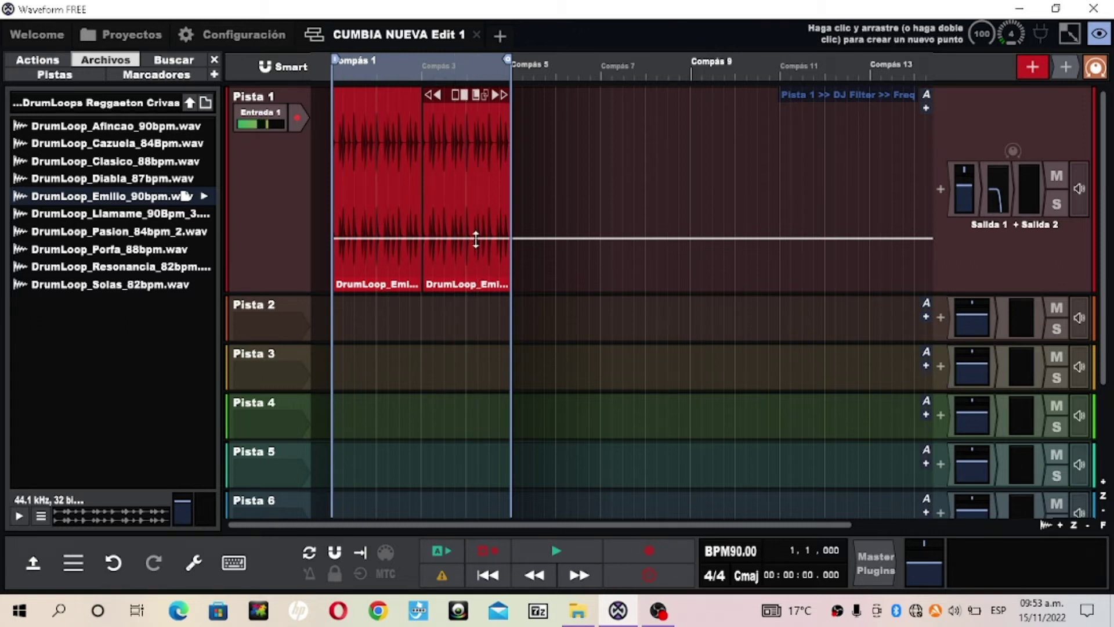
- Raise the whole Freq curve well above the middle of Pista 1 and listen to the loop
left_click_drag(476, 238, 477, 149)
key("space")
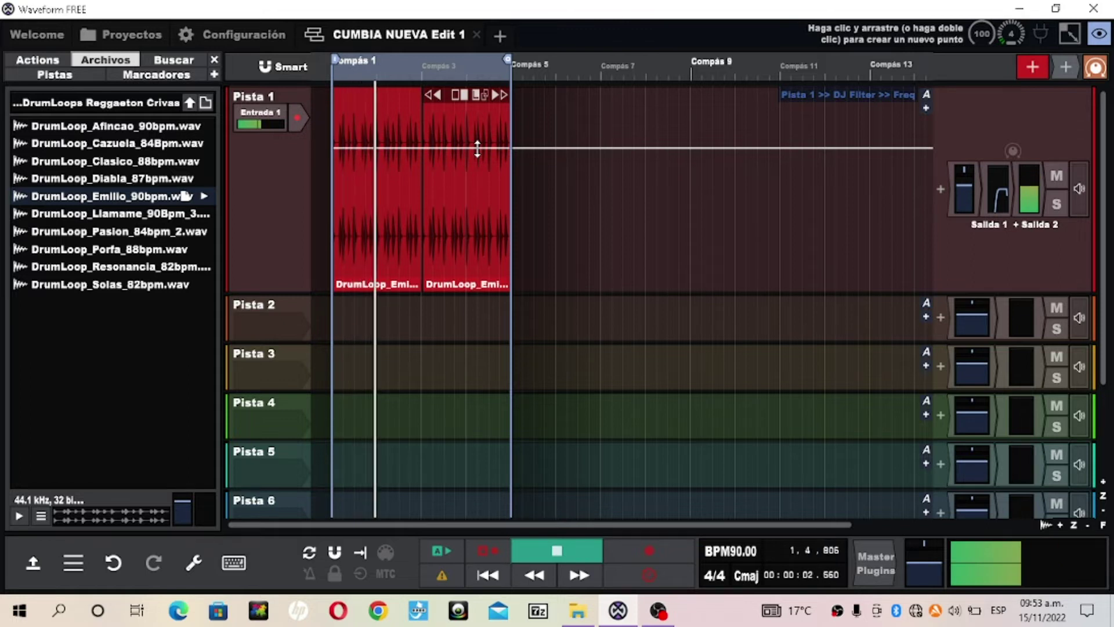
key("space")
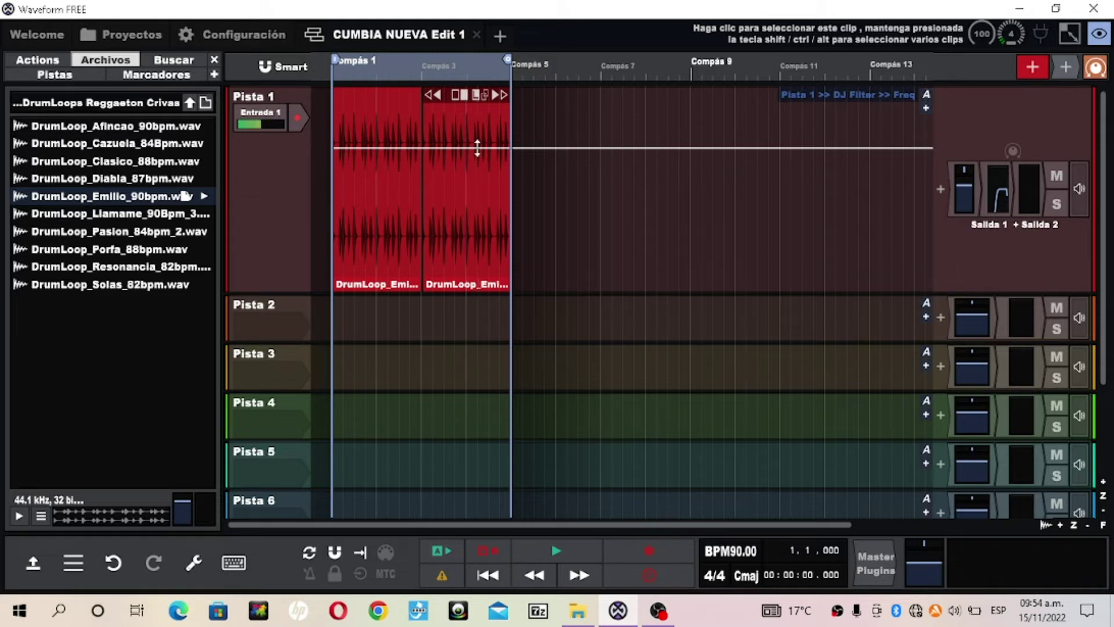
- Level the Freq curve at about 97.6, add a point at bar 2, and add a lower point at beat 3 of bar 2
left_click_drag(479, 148, 482, 179)
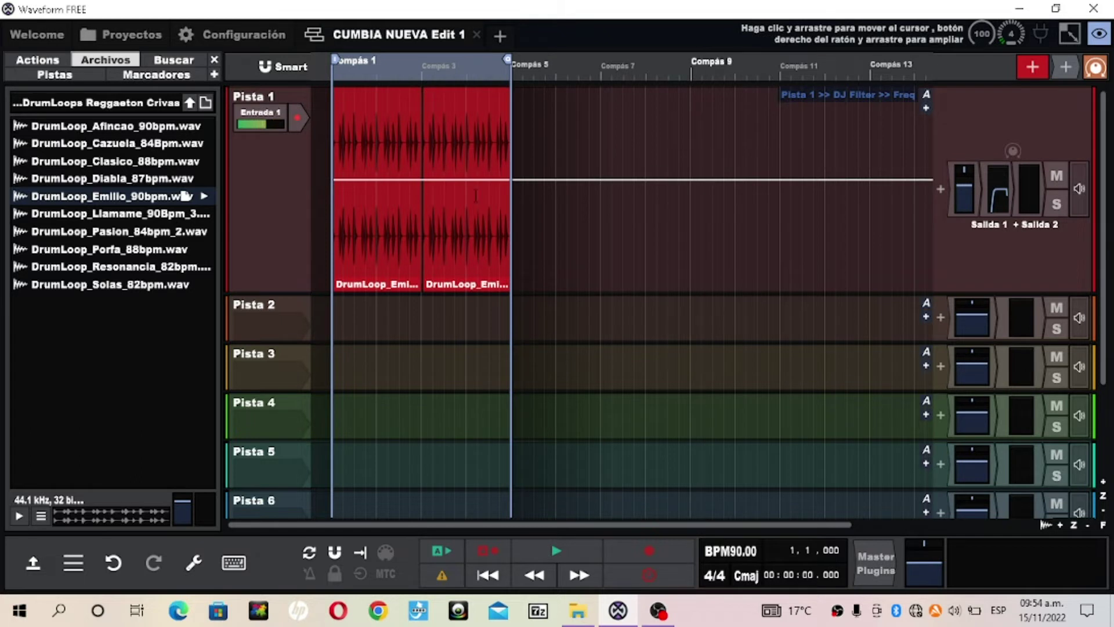
left_click(377, 180)
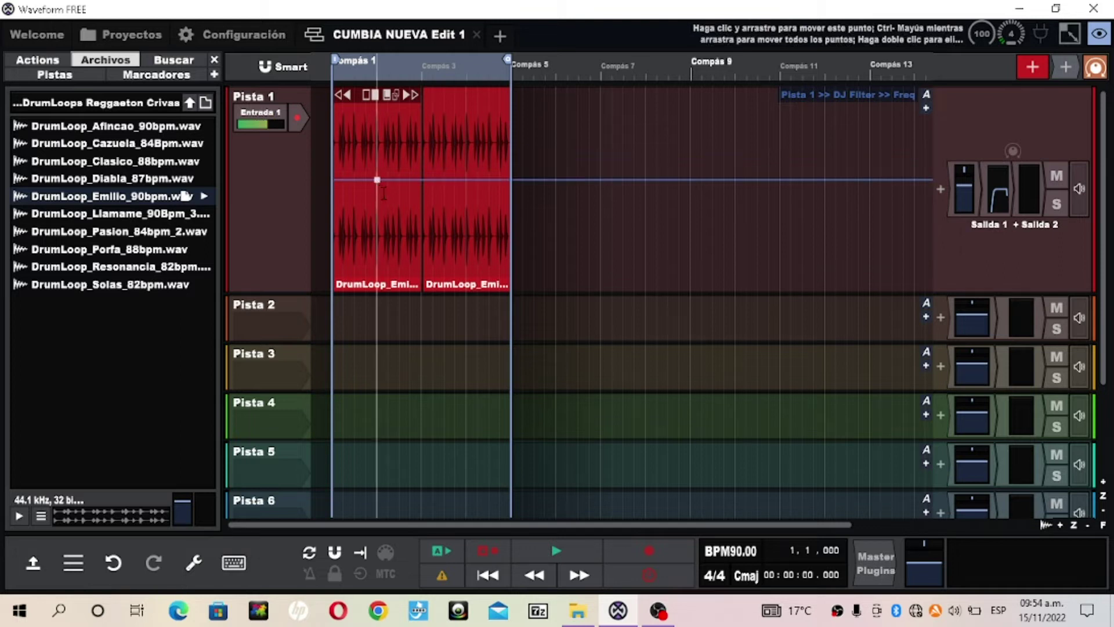
mouse_move(378, 180)
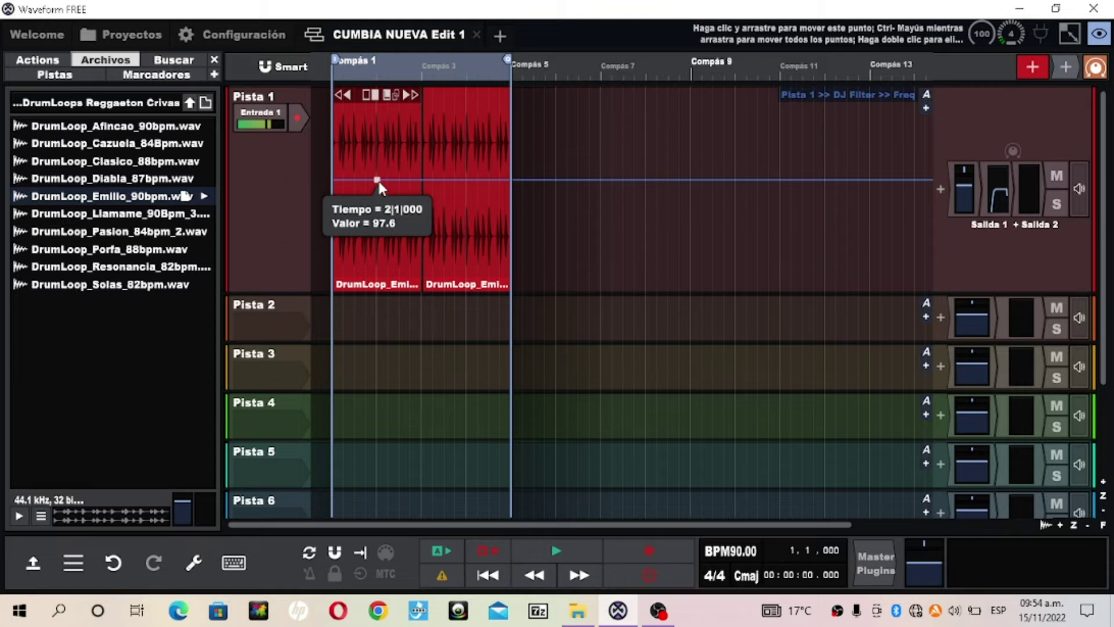
left_click(410, 180)
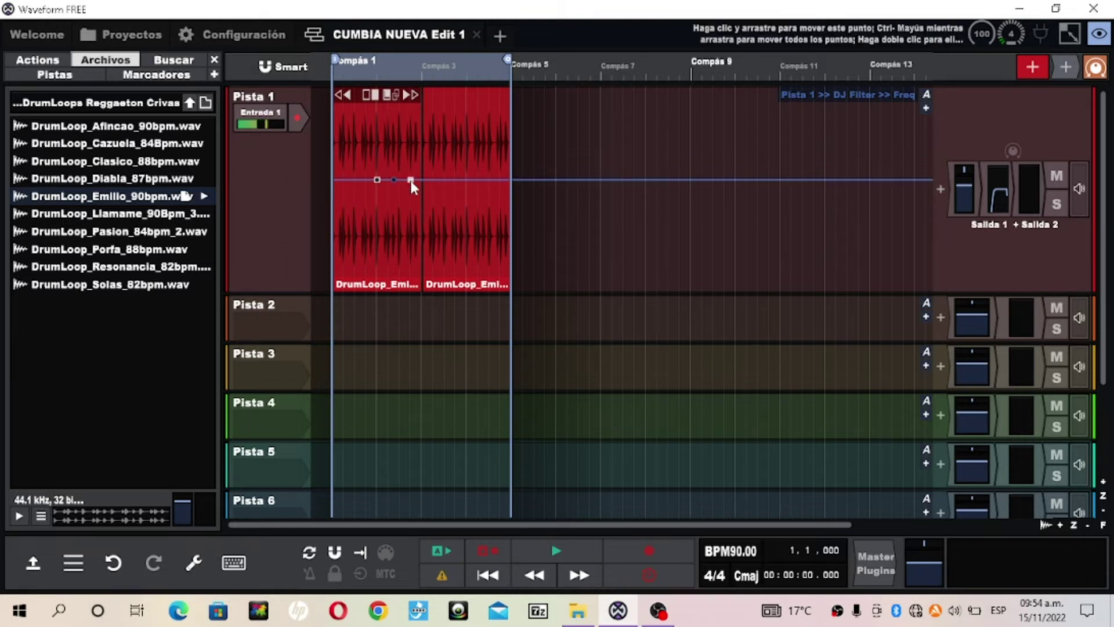
left_click_drag(410, 179, 399, 218)
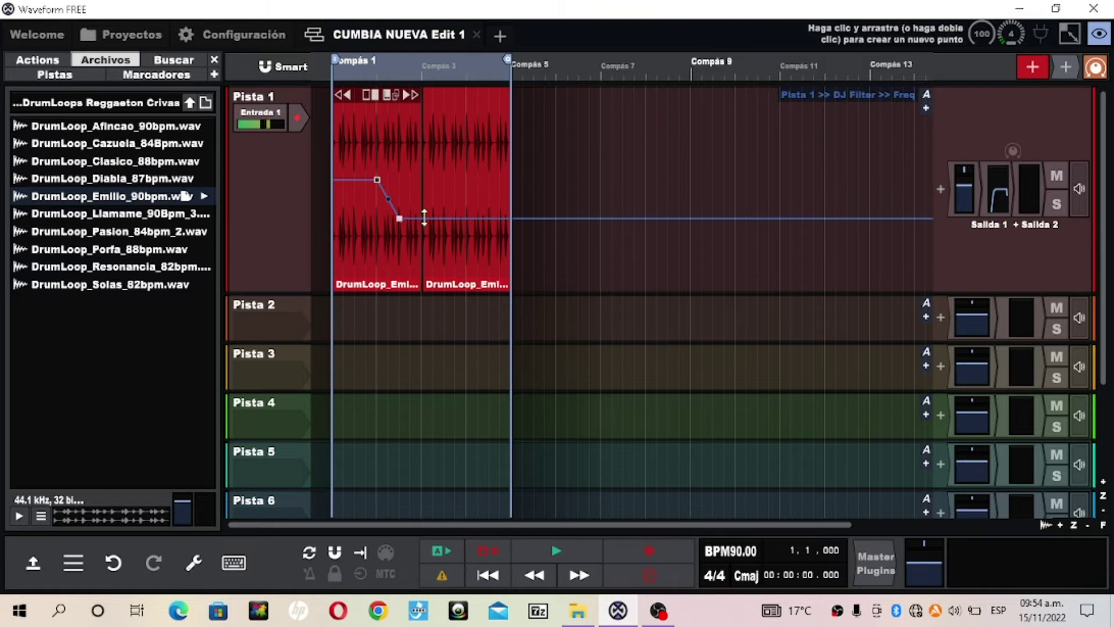
- Add a low Freq point at bar 4 and one near the second clip's end raised to the starting level, then play the loop
left_click(467, 218)
left_click_drag(496, 218, 505, 179)
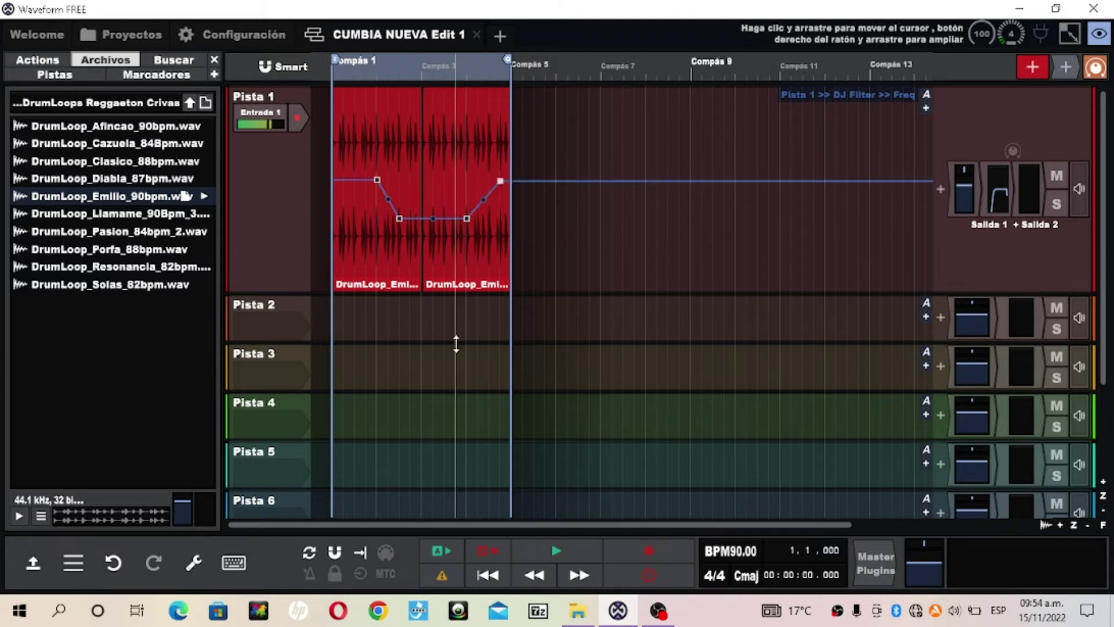
key("space")
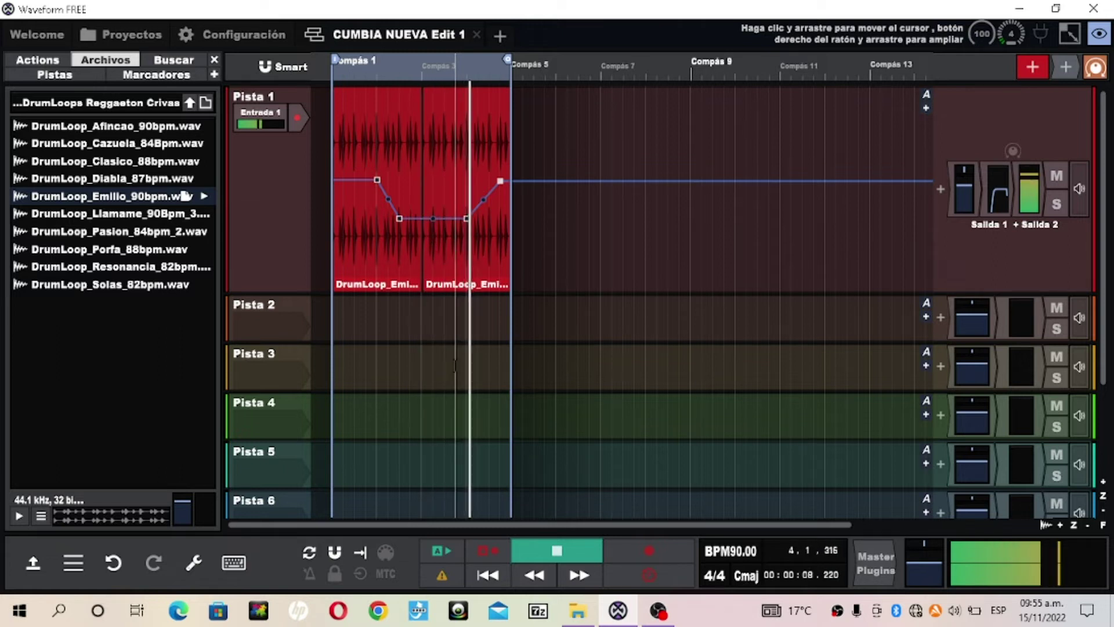
key("space")
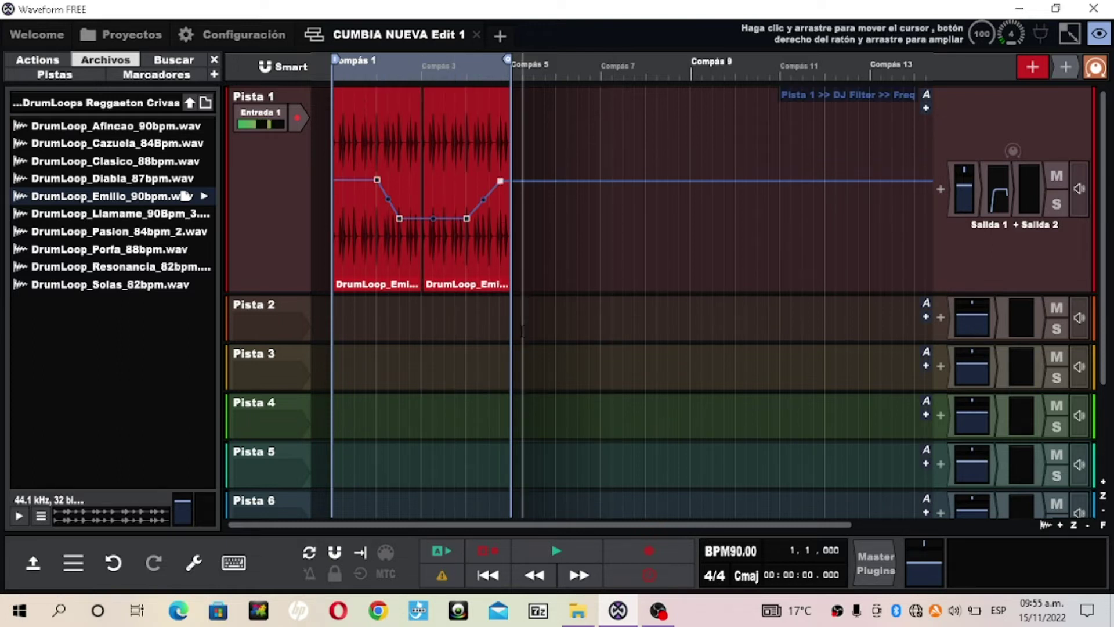
- Enable automation playback and listen to the loop with the Freq curve's dip on Pista 1
left_click(426, 553)
key("space")
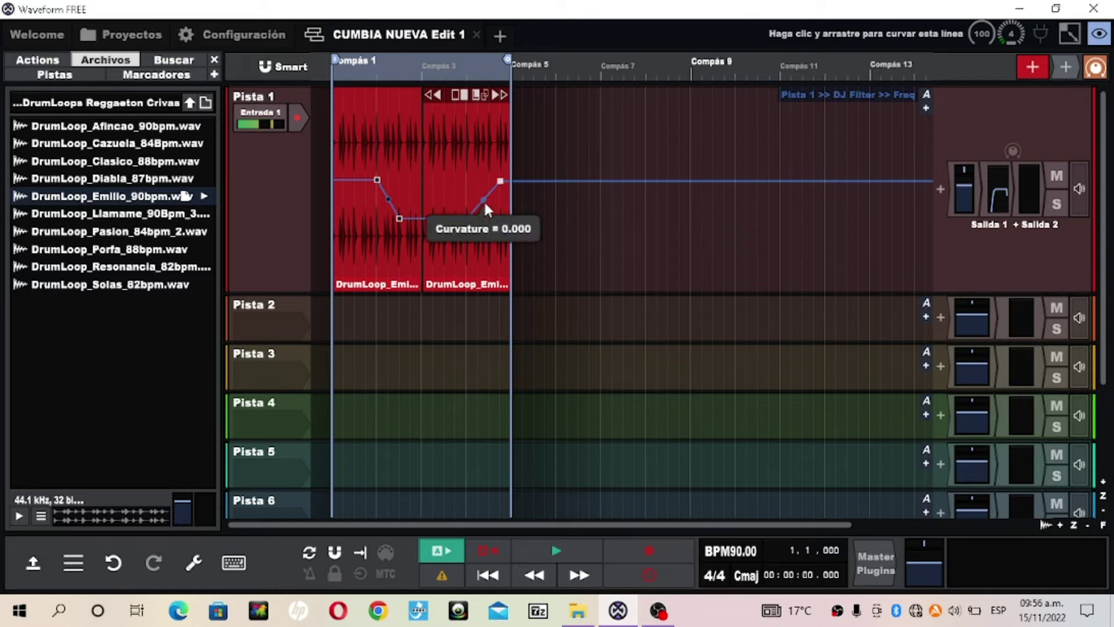
- Bend the rising and falling segments of the Freq curve on Pista 1 into rounded curves and play the loop
left_click_drag(484, 201, 527, 236)
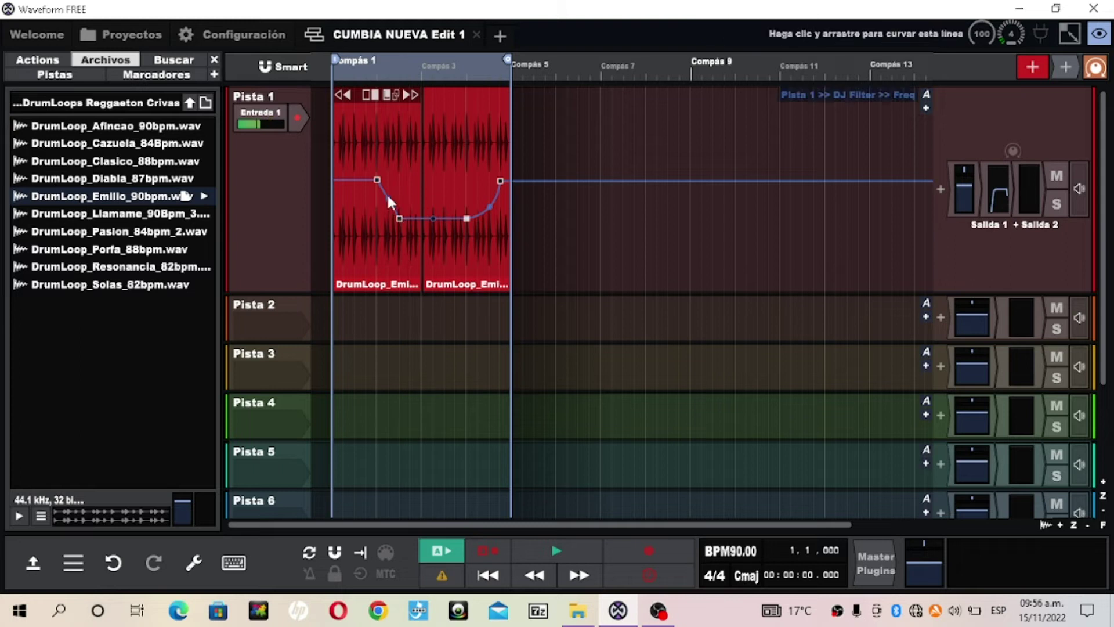
left_click_drag(388, 197, 416, 264)
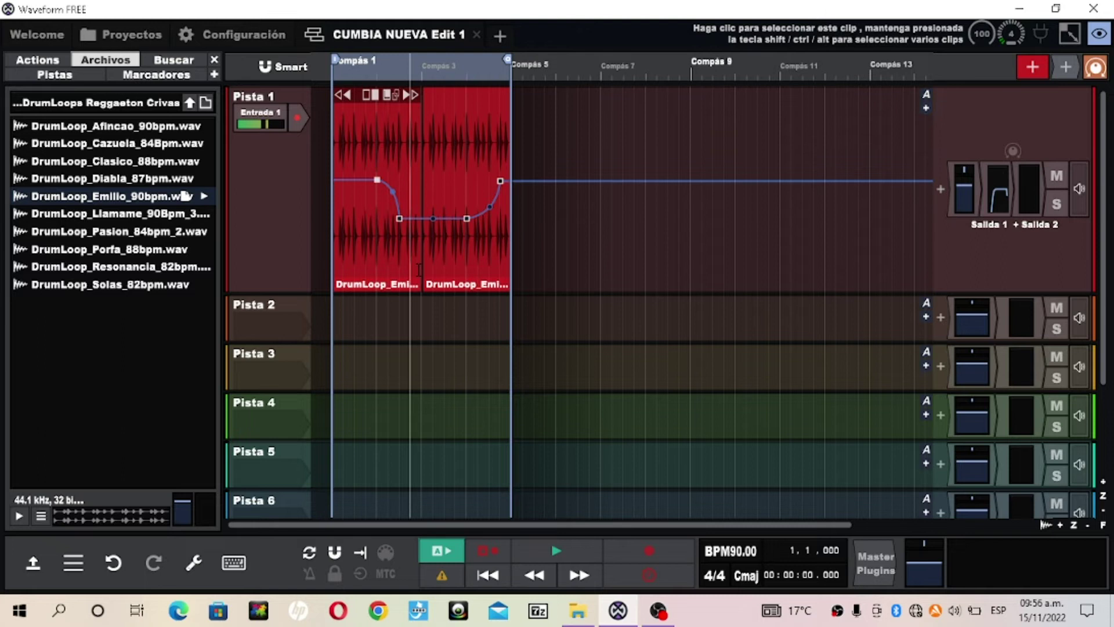
key("space")
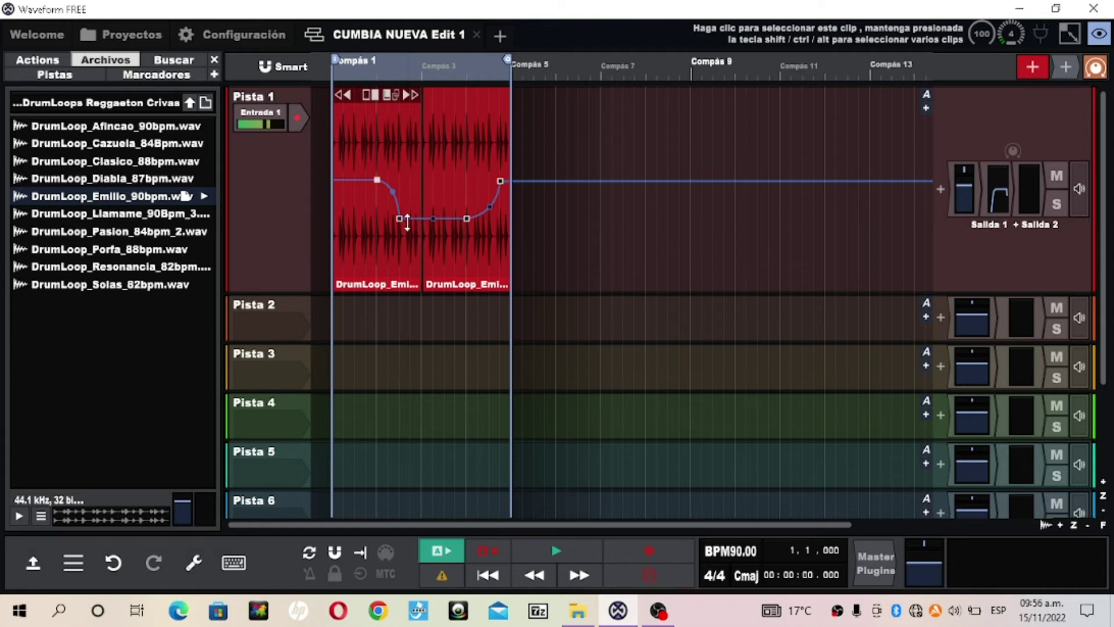
- Lower the Freq point at bar 2, try reshaping the rising segment in the second clip, and play the loop
left_click_drag(377, 181, 375, 204)
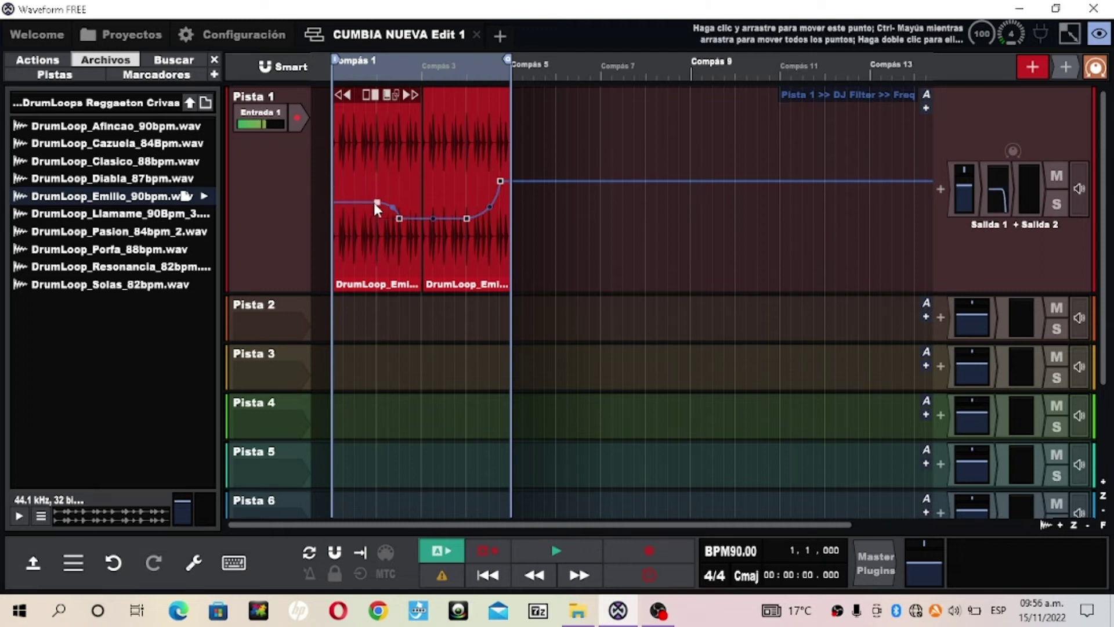
left_click_drag(491, 209, 442, 175)
left_click(443, 219)
key("space")
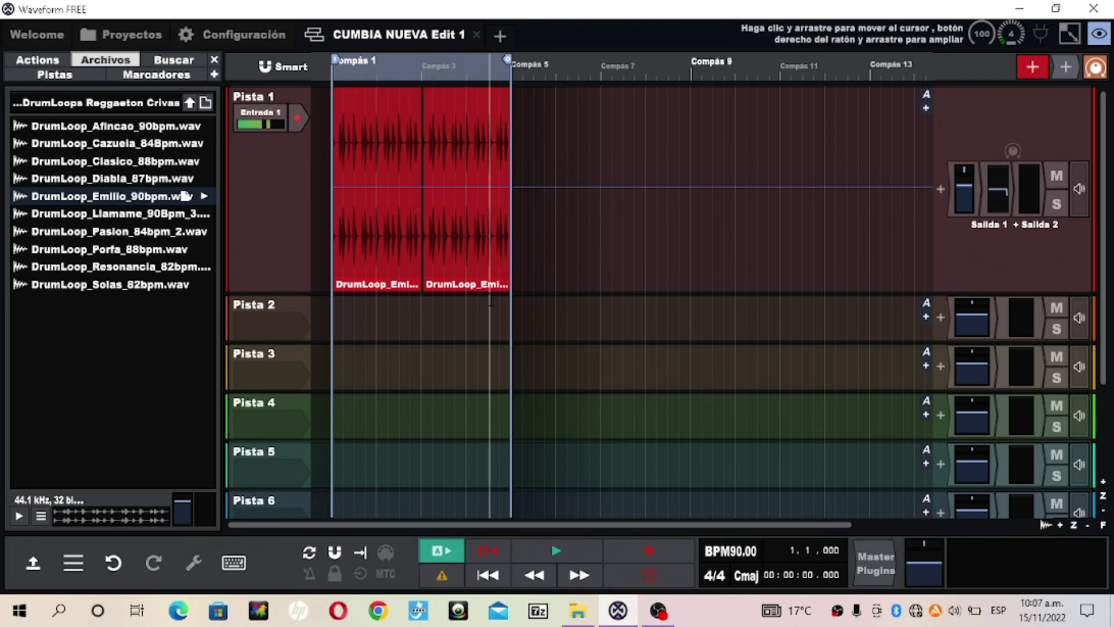
- Create a Square automation pattern of 1 tiempo on the Freq curve of Pista 1 across the marked region
left_click(456, 187)
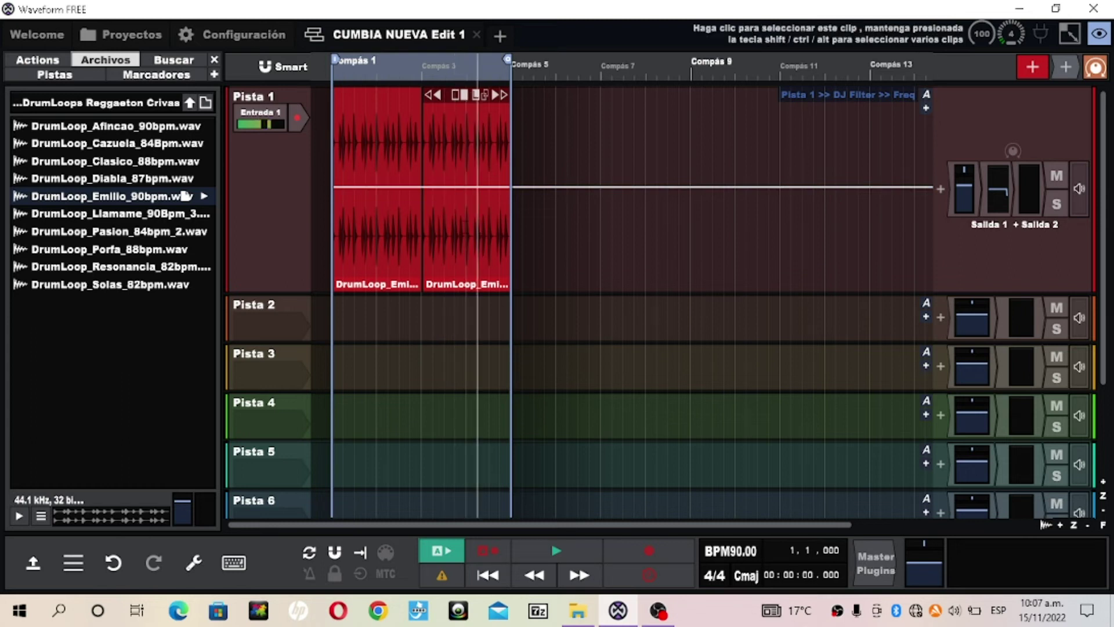
left_click(194, 563)
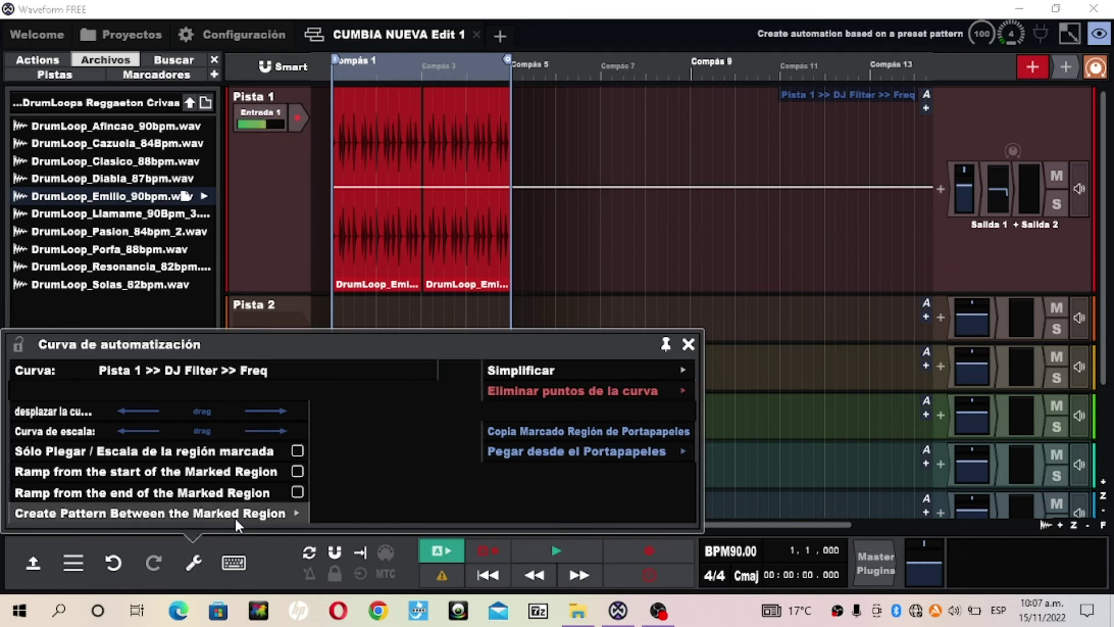
left_click(255, 517)
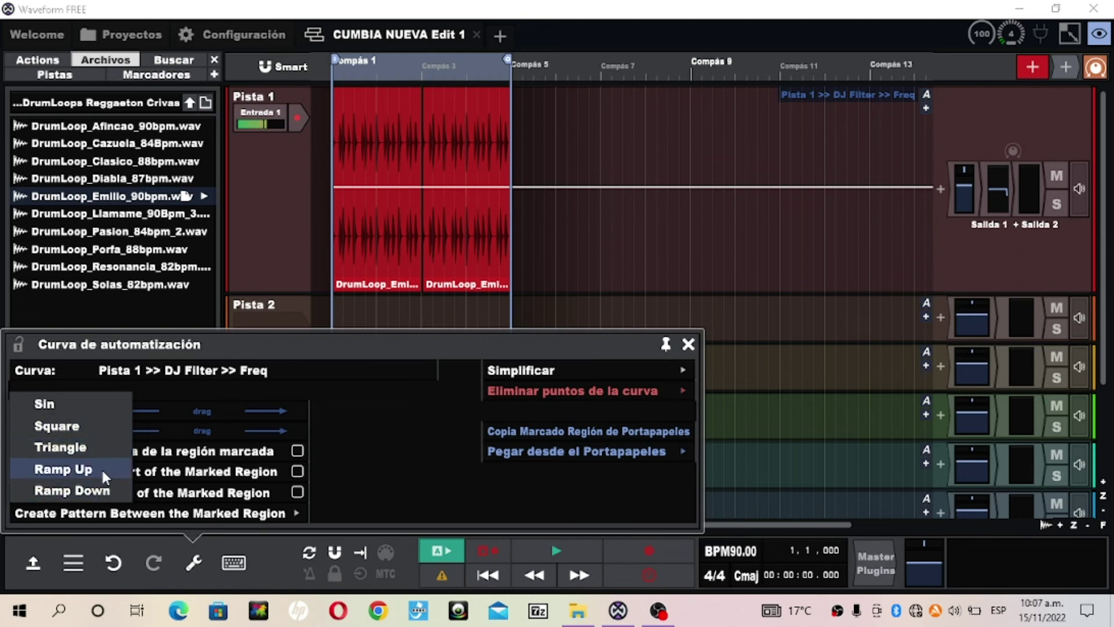
left_click(87, 427)
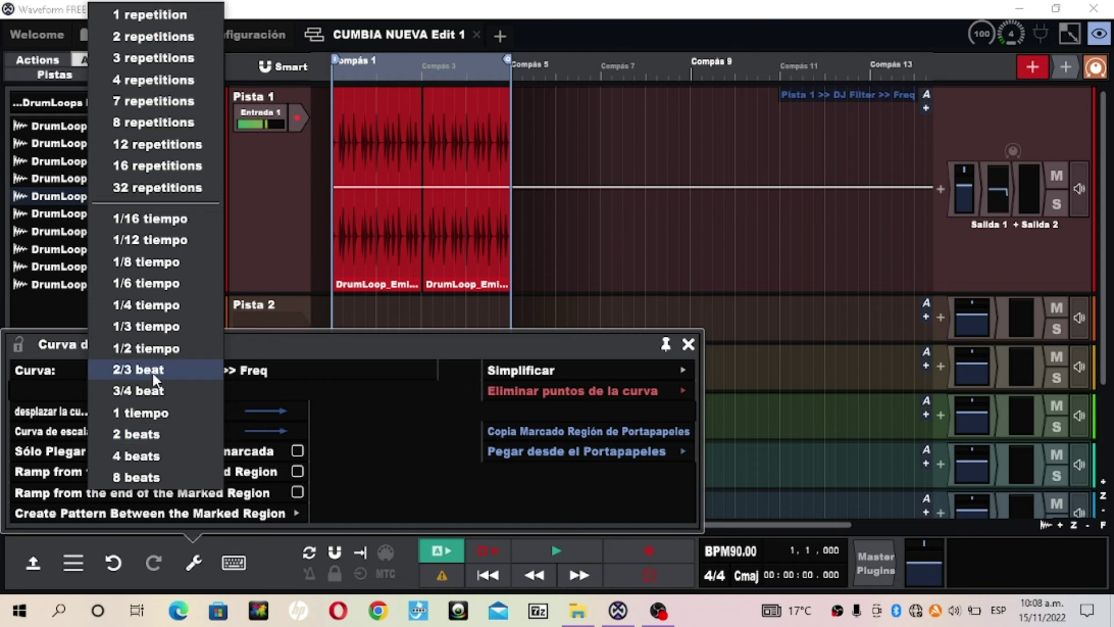
left_click(152, 413)
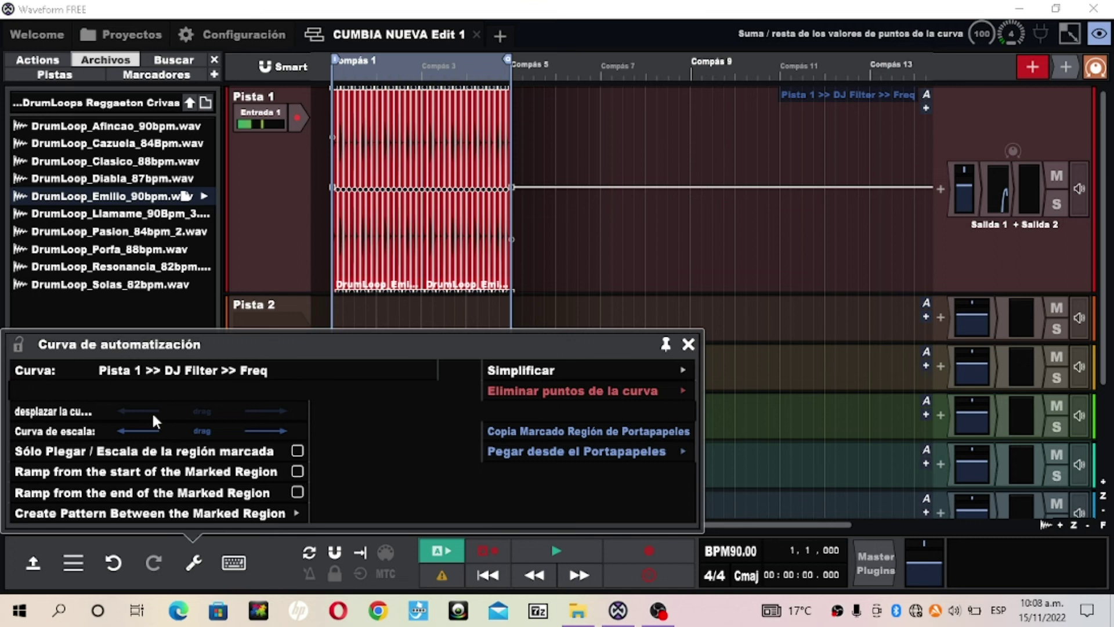
- Examine the square Freq pattern's points beat by beat in bar 1 and play the loop to hear the effect
left_click(1059, 525)
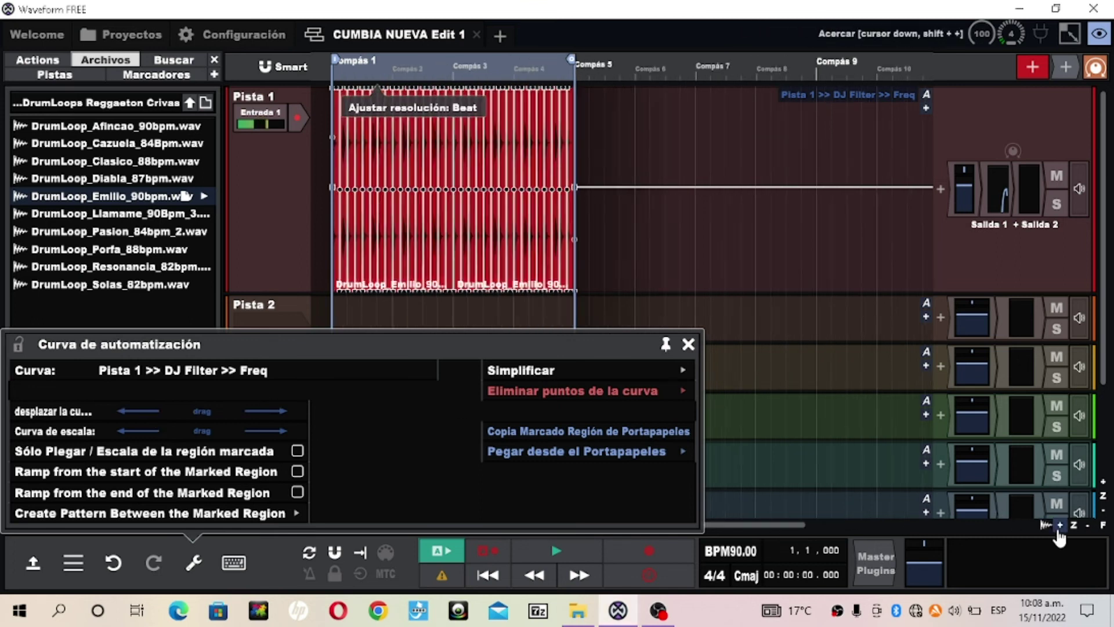
left_click(1059, 525)
left_click(1059, 525)
left_click(1060, 526)
left_click(1060, 526)
left_click(1059, 526)
left_click(1059, 525)
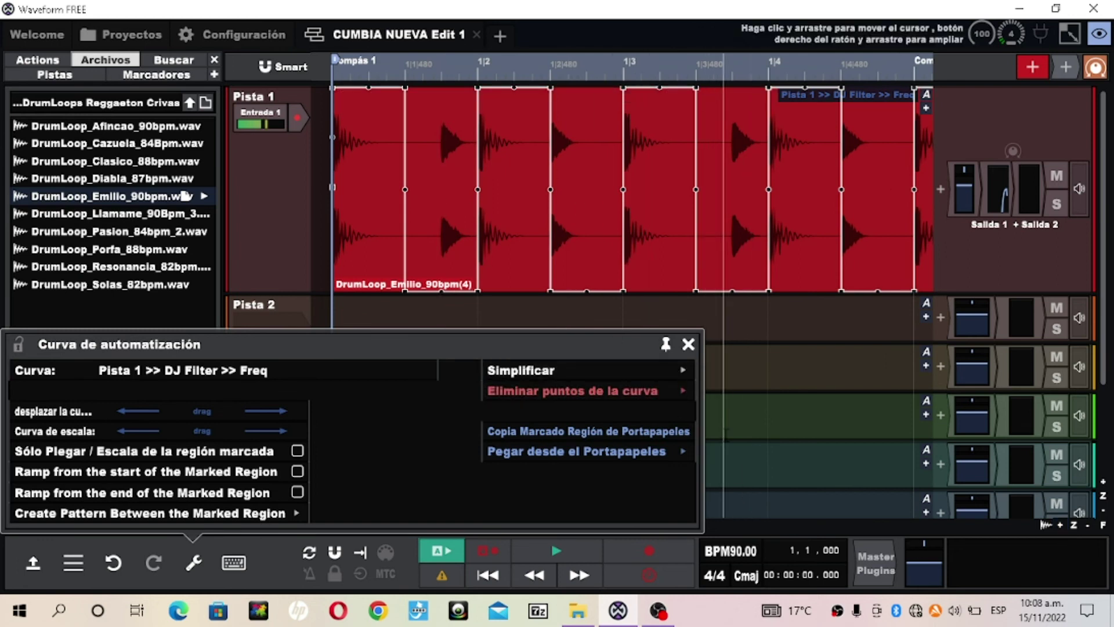
key("space")
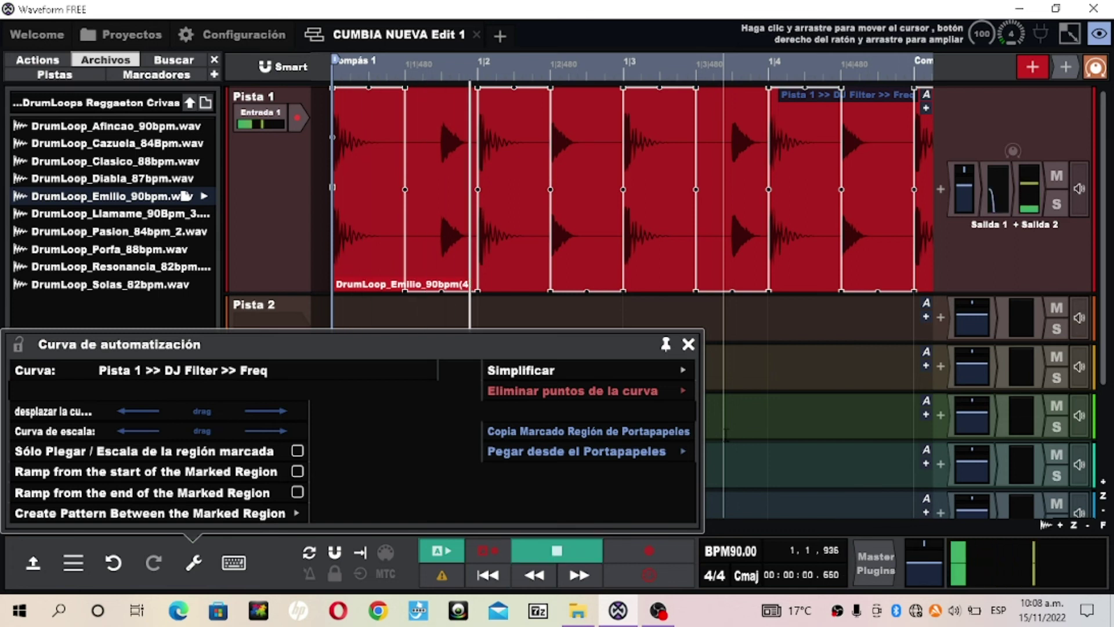
key("space")
key("space")
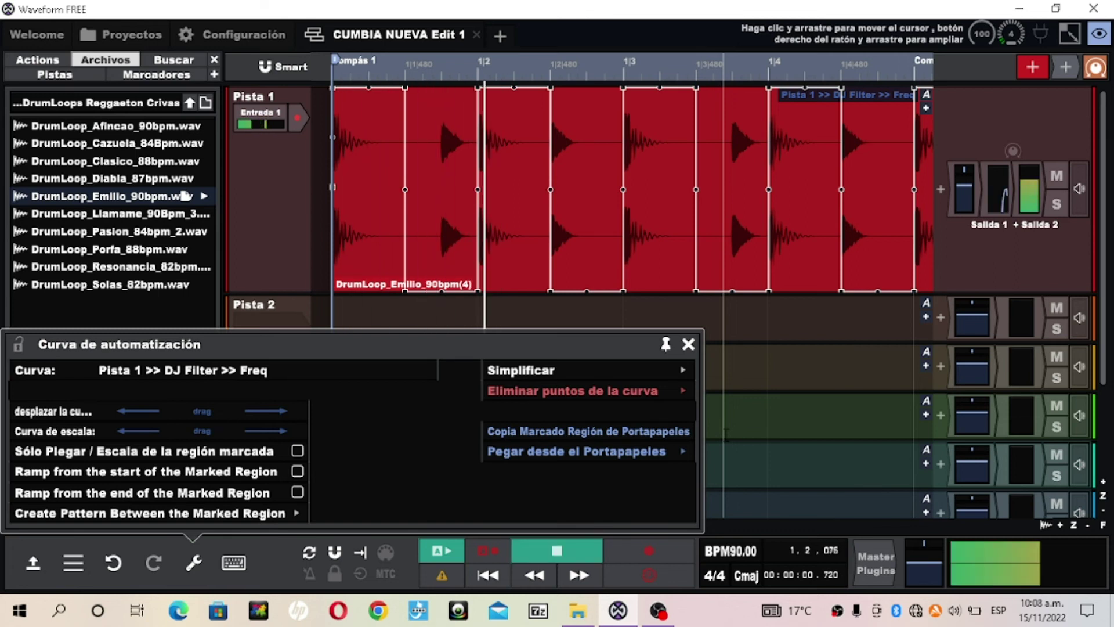
key("space")
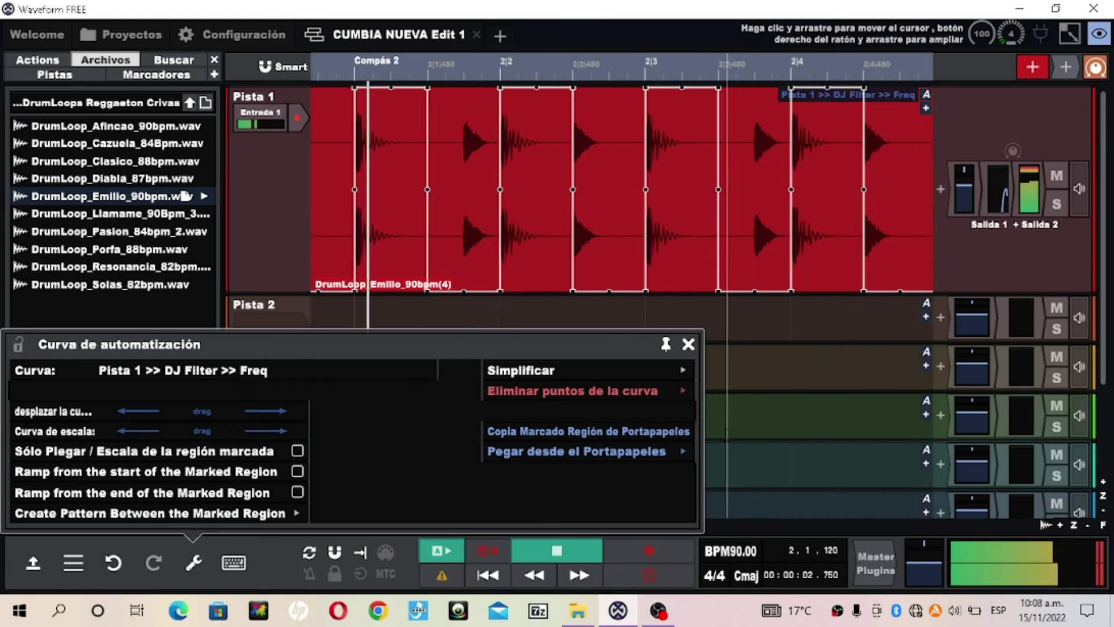
- Regenerate the Freq pattern over the marked region as Square with a length of 2 beats and play the loop
left_click(294, 513)
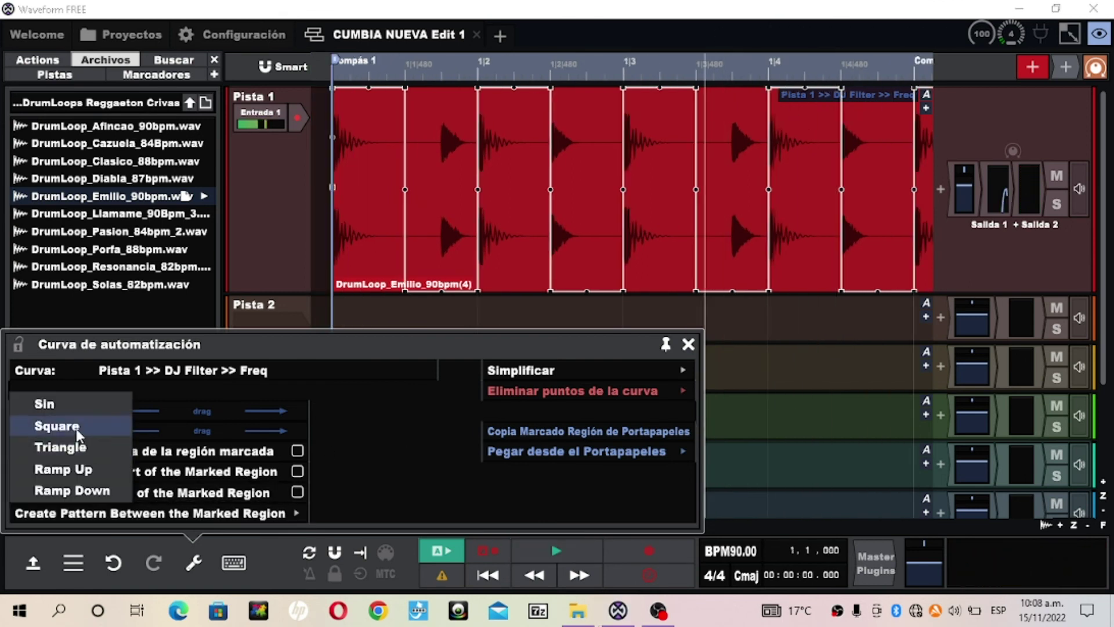
left_click(56, 425)
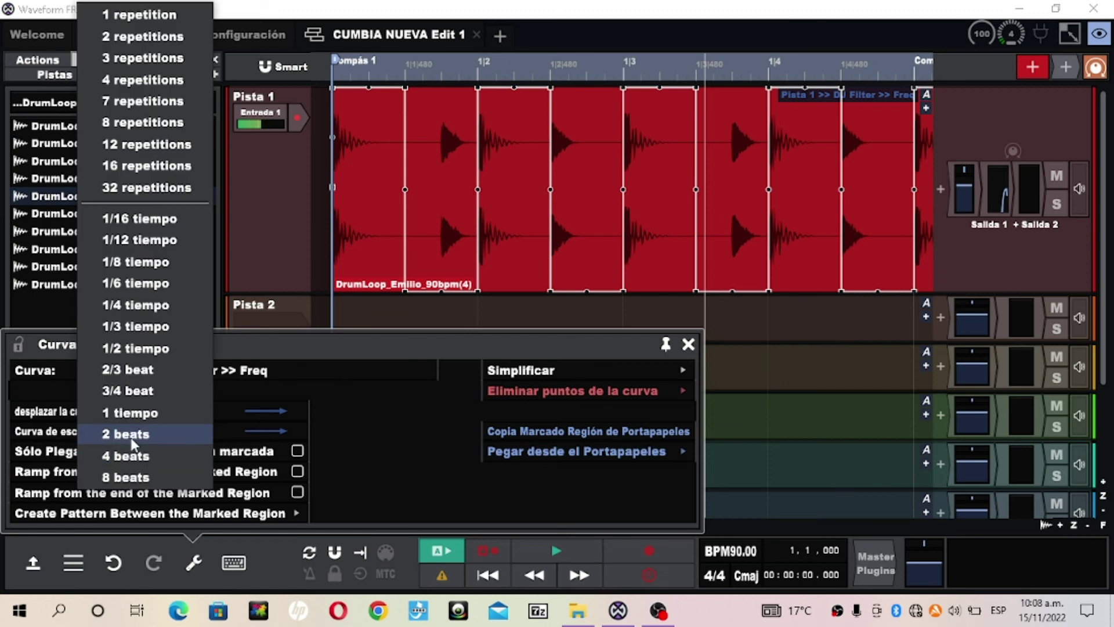
left_click(110, 435)
key("space")
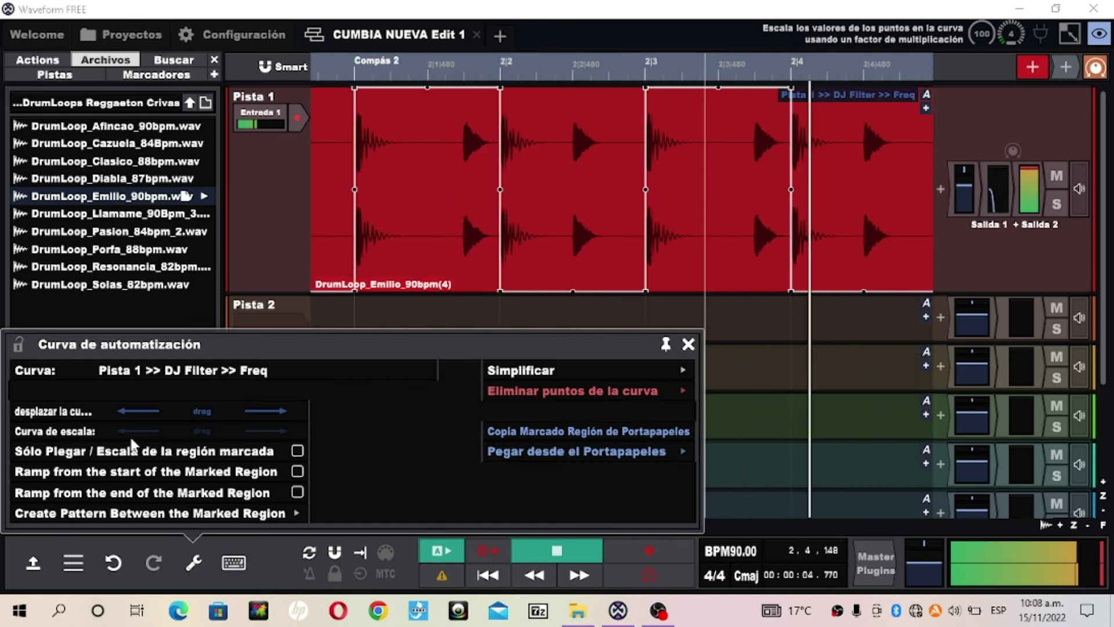
key("space")
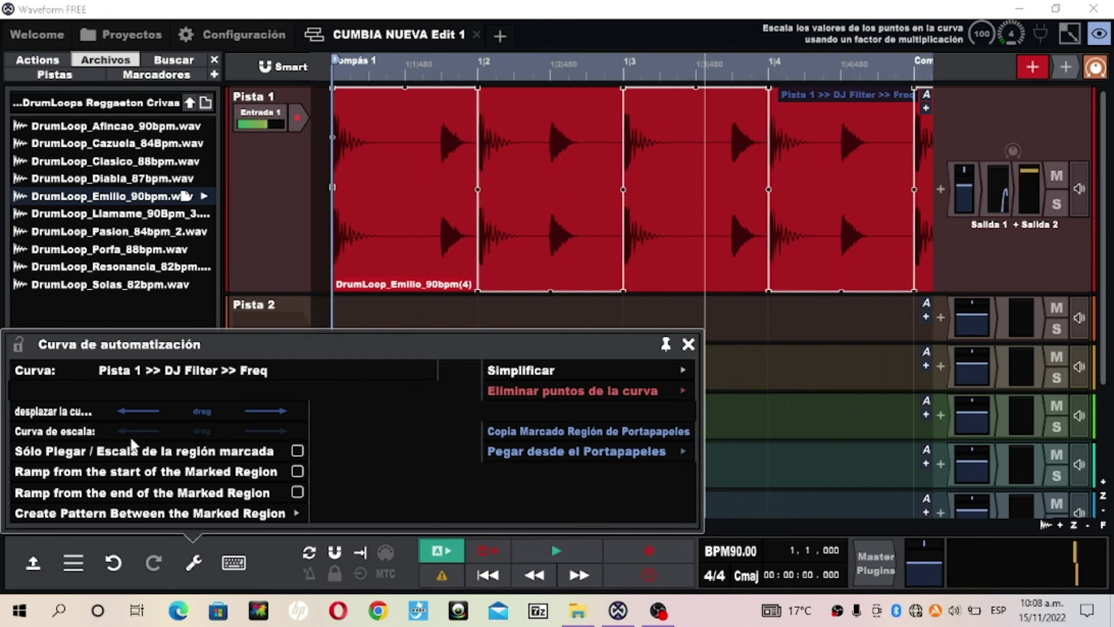
- Replace the Freq pattern over the marked region with a Triangle of 2 beats and listen to the loop
left_click(274, 518)
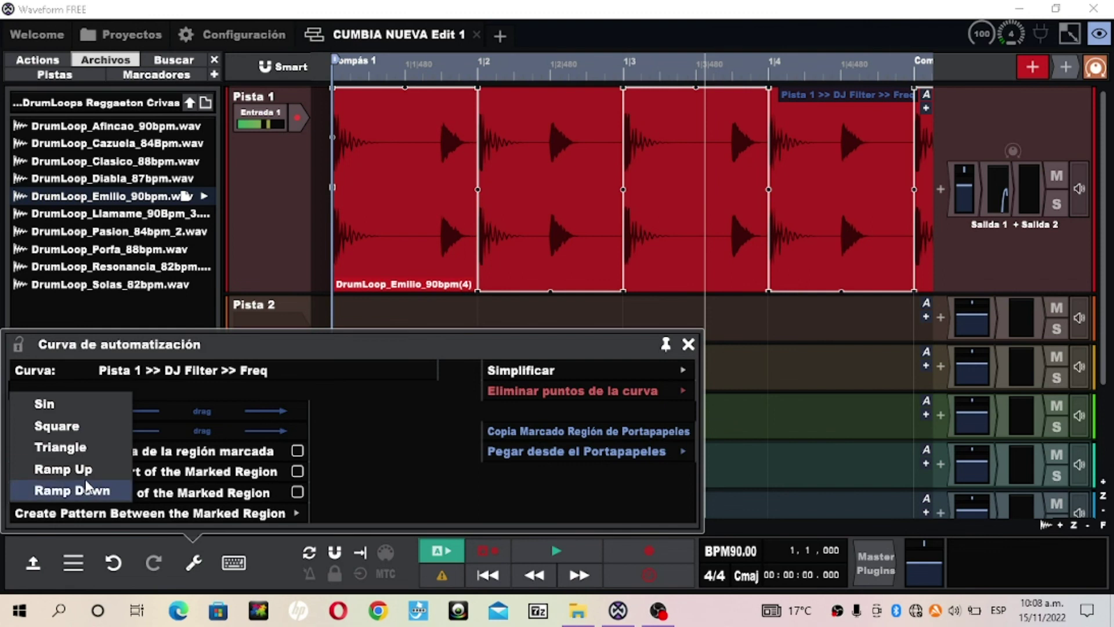
left_click(86, 446)
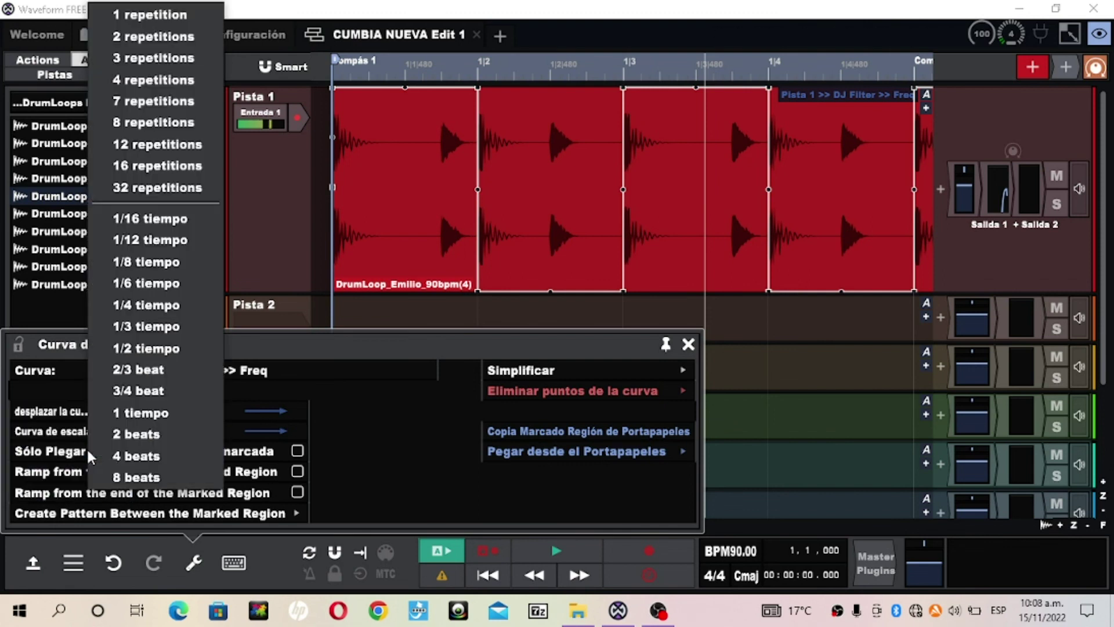
left_click(159, 434)
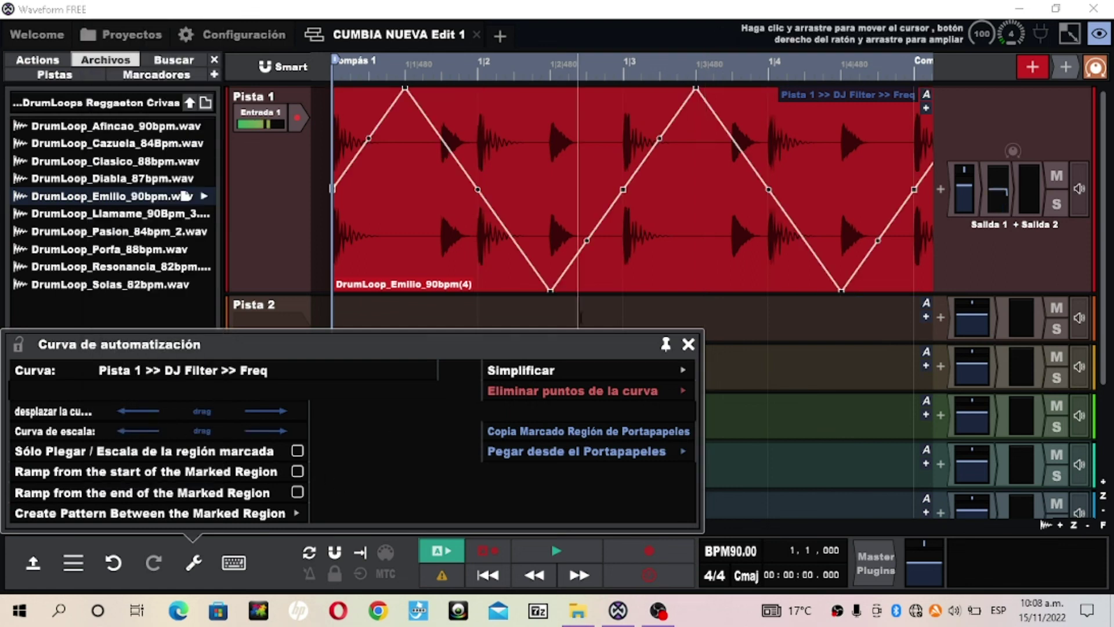
key("space")
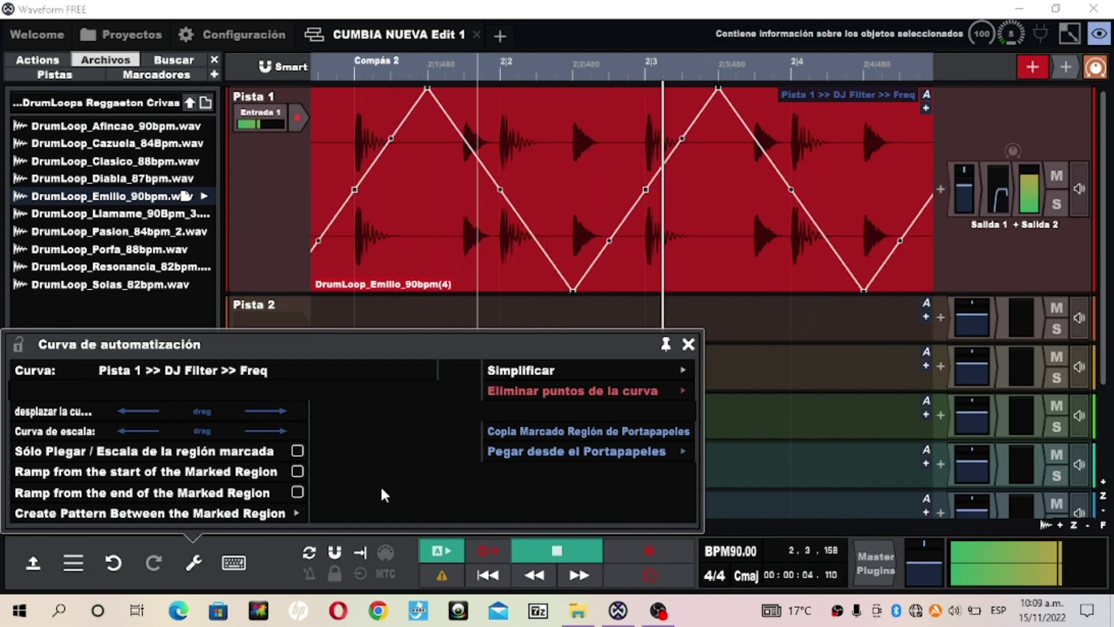
key("space")
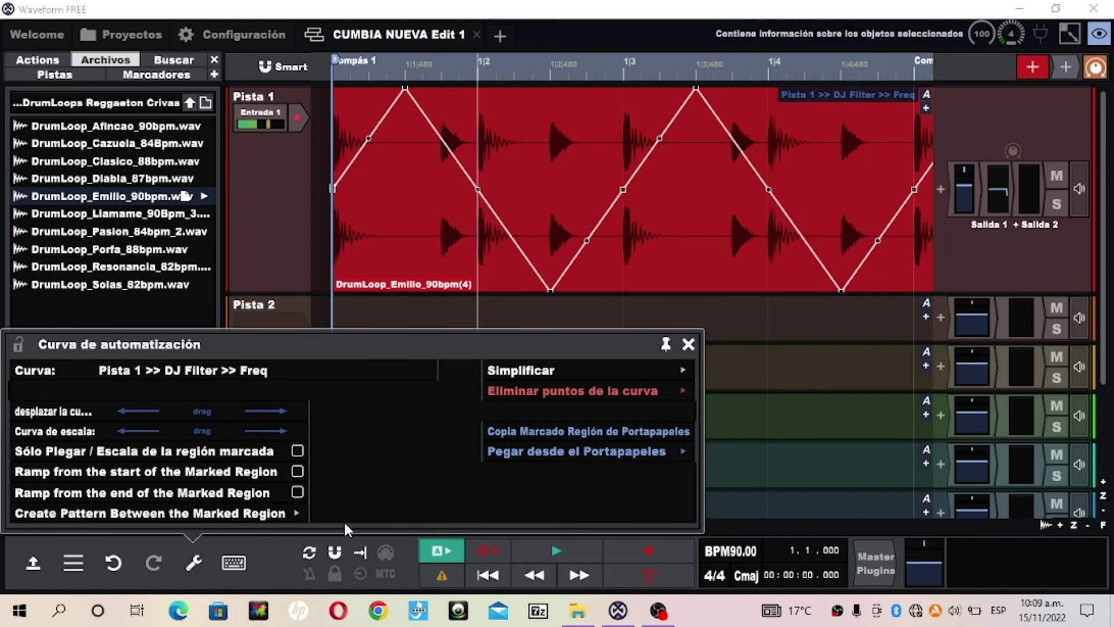
- Apply a Ramp Up pattern of 2 beats to the Freq curve, play the loop, and close the automation curve properties
left_click(297, 513)
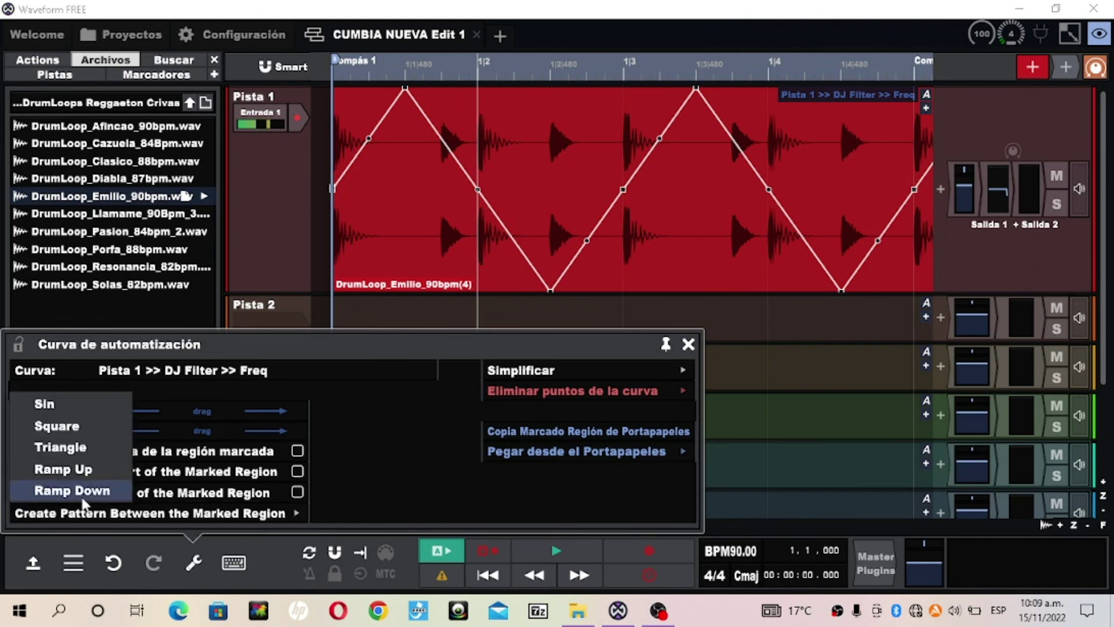
left_click(83, 469)
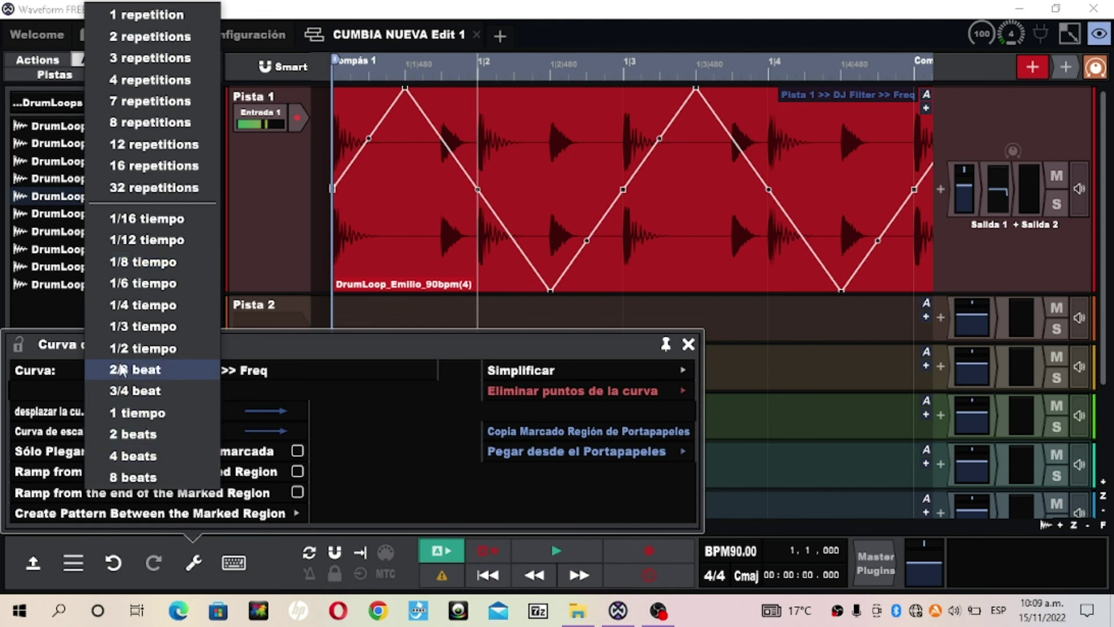
left_click(144, 440)
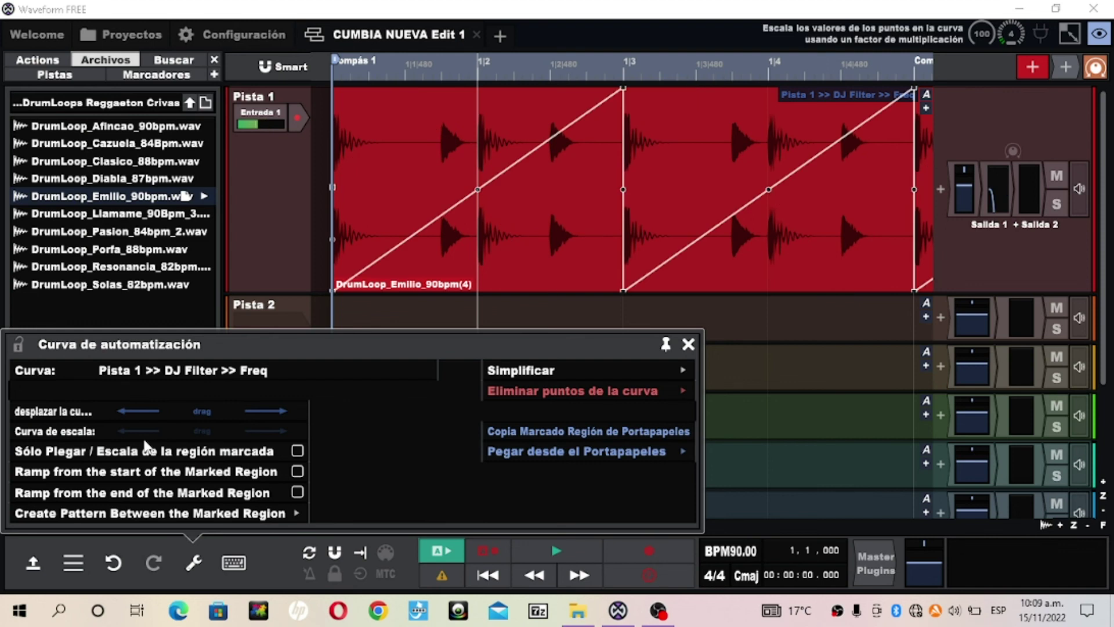
key("space")
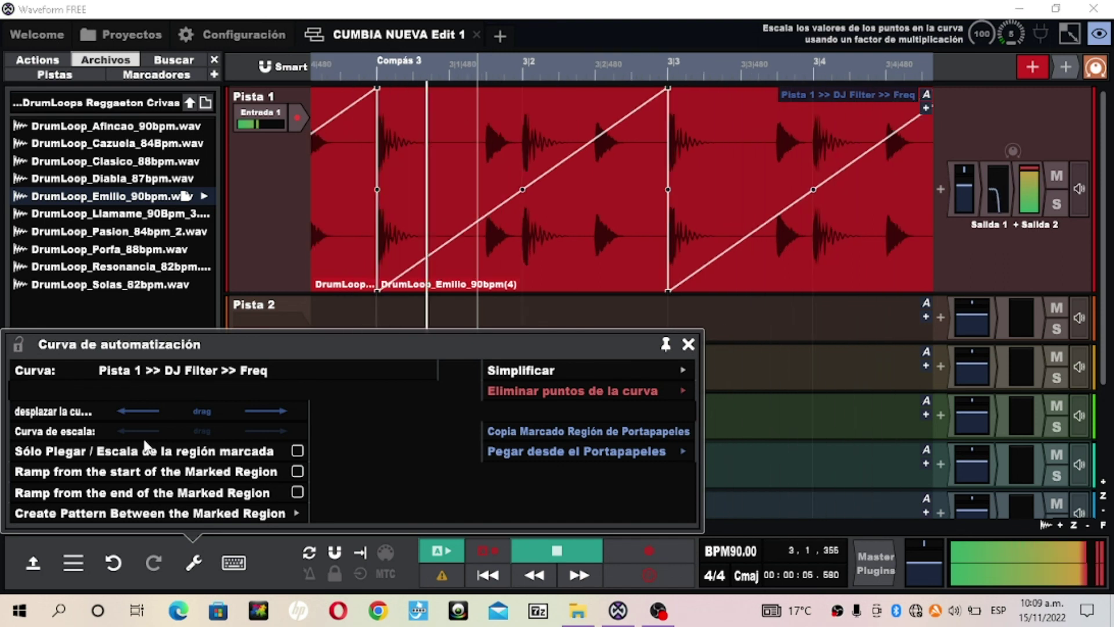
key("space")
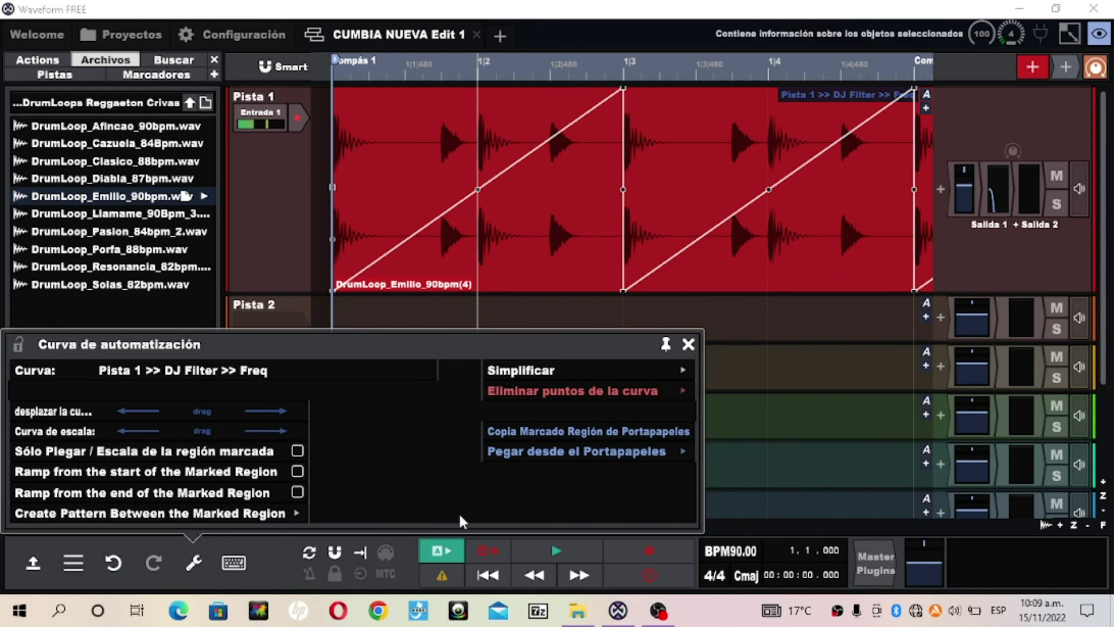
left_click(688, 345)
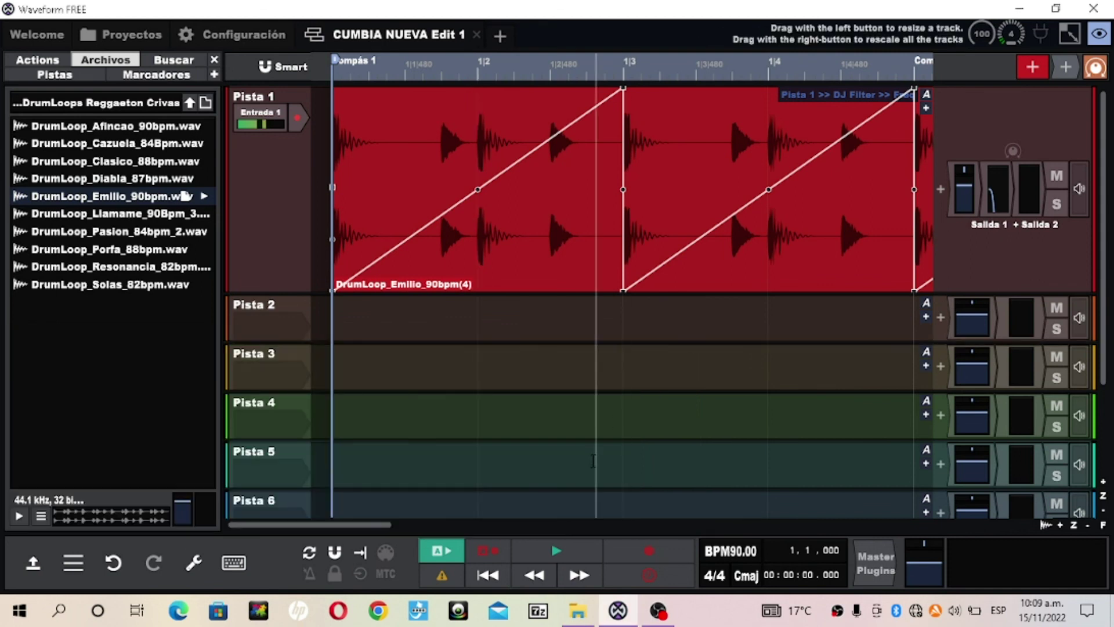